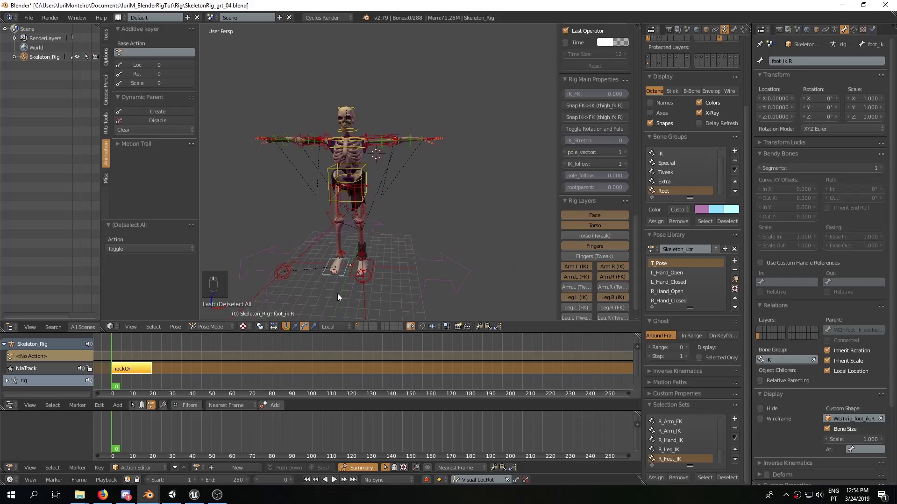
scroll(399, 231, up, 3)
scroll(399, 261, up, 2)
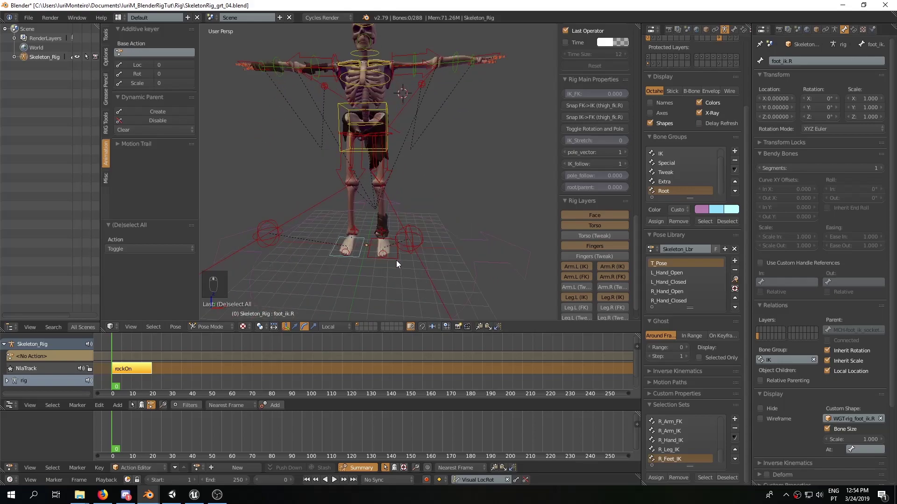
Try moving the left foot IK control, then cancel and undo the move.
click(396, 260)
scroll(441, 216, up, 3)
mouse_move(436, 235)
middle_down()
mouse_move(385, 218)
mouse_move(426, 221)
middle_up()
key(g)
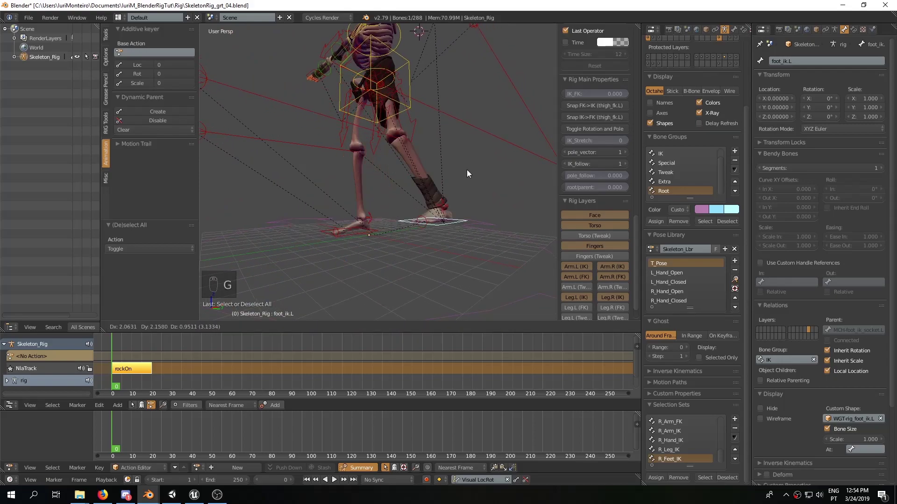
right_click(408, 229)
key(ctrl+z)
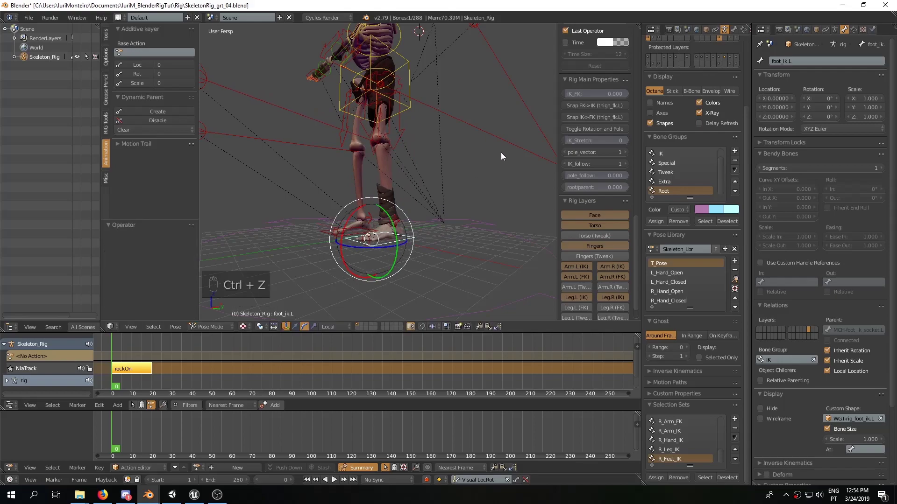
Lower and rotate the left hand IK control, then snap the IK arm to FK.
middle_drag(389, 110, 457, 196)
scroll(381, 92, up, 2)
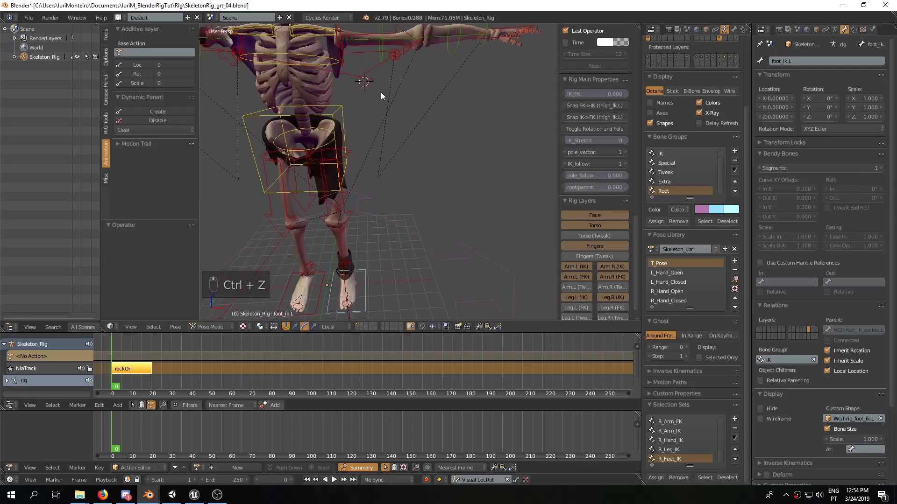
middle_drag(380, 92, 370, 215)
right_click(489, 152)
mouse_move(486, 204)
middle_down()
mouse_move(489, 222)
mouse_move(480, 203)
middle_up()
key(g)
click(410, 269)
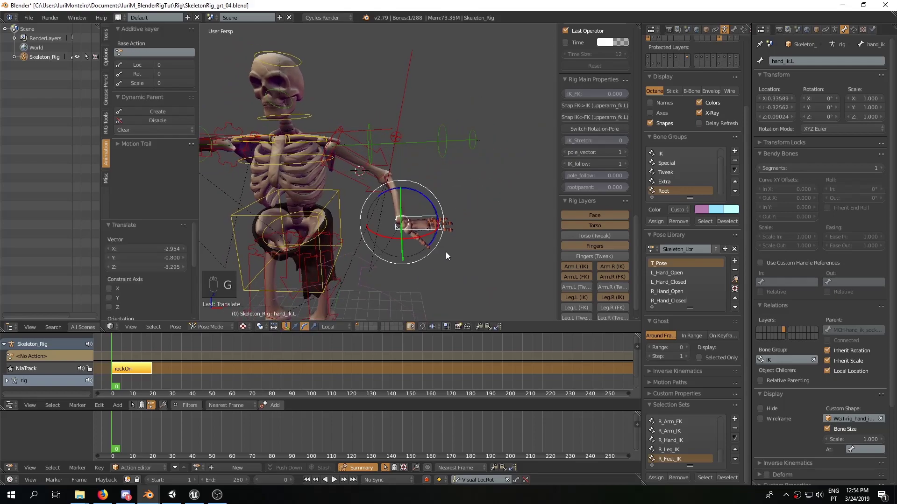
middle_drag(446, 252, 428, 163)
drag(428, 162, 442, 181)
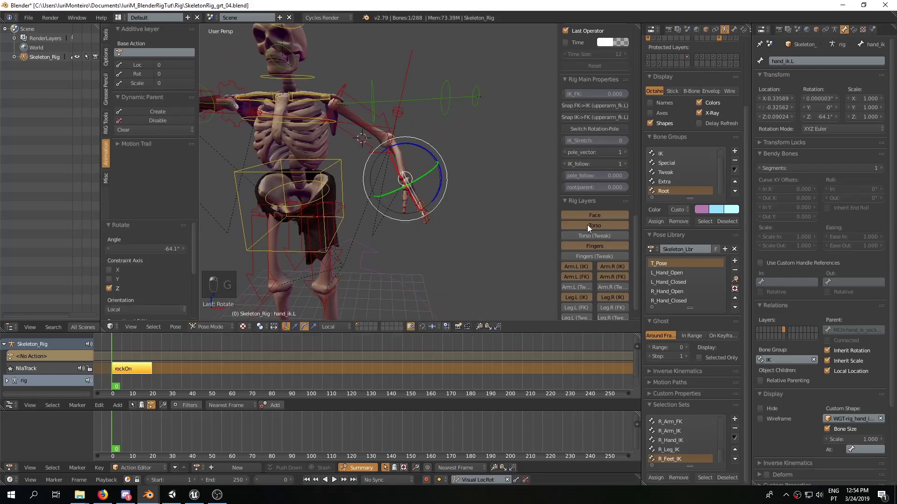
scroll(634, 236, down, 1)
scroll(636, 257, up, 2)
scroll(636, 219, up, 1)
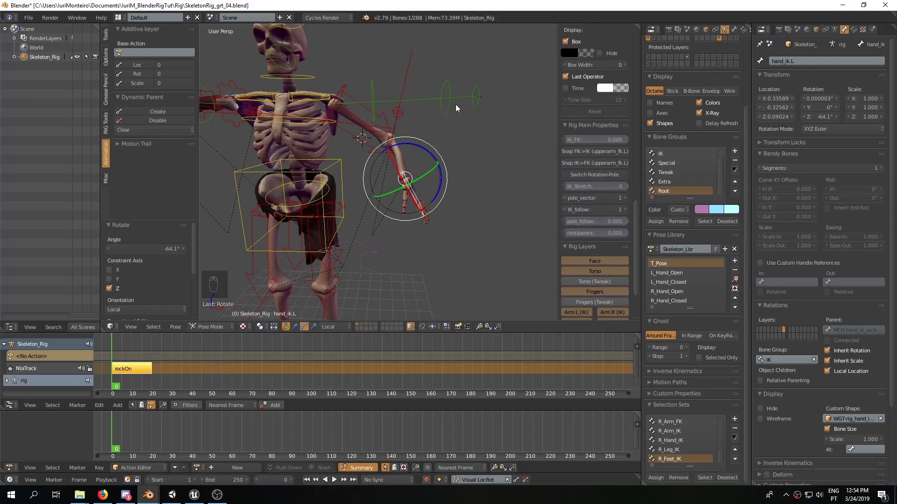
click(580, 163)
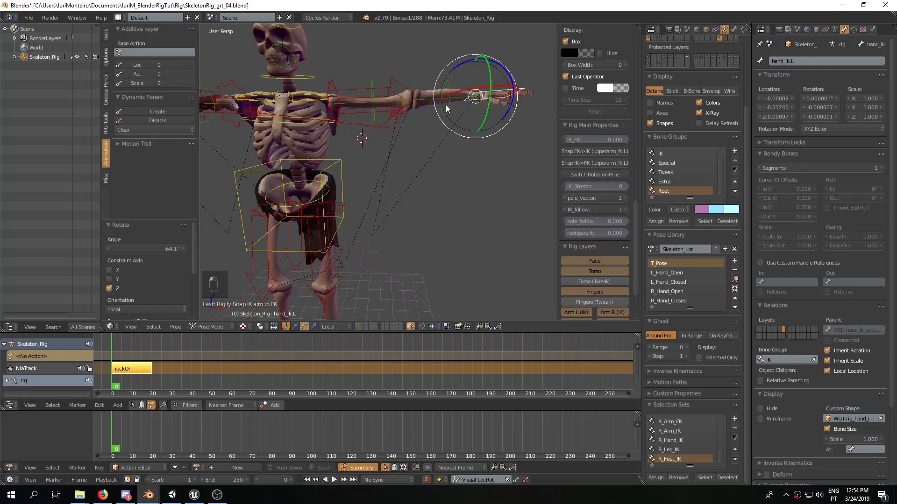
Rotate the left FK upper arm and snap the FK arm to the IK arm.
key(a)
right_click(372, 88)
key(r)
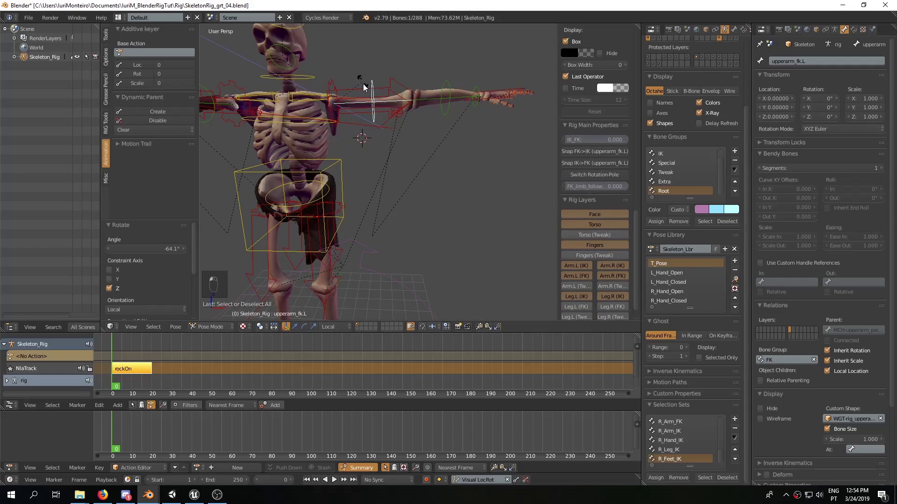
click(369, 120)
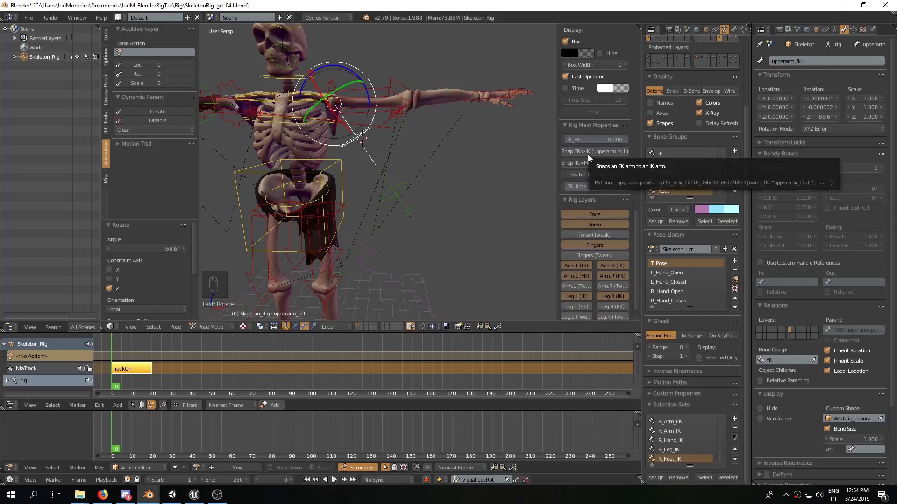
click(589, 153)
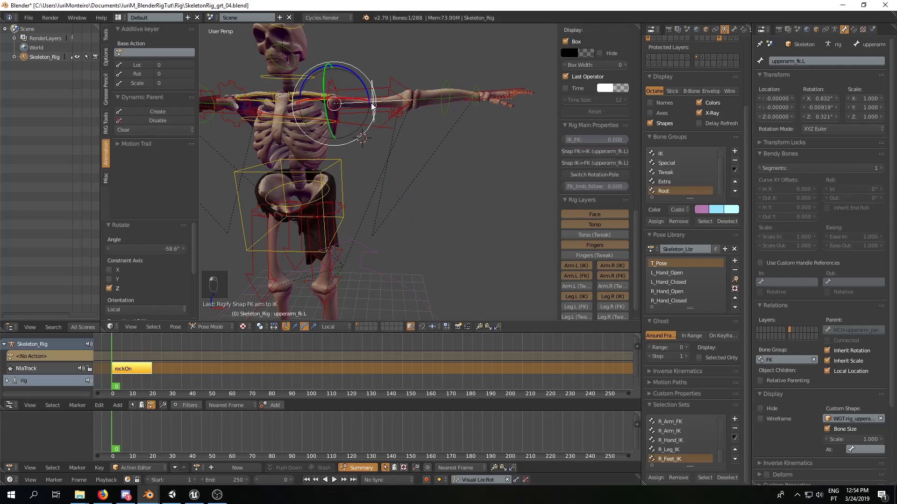
Nudge the upper arm, set IK_FK to 1, snap IK to FK, then return IK_FK to 0.
drag(364, 87, 371, 126)
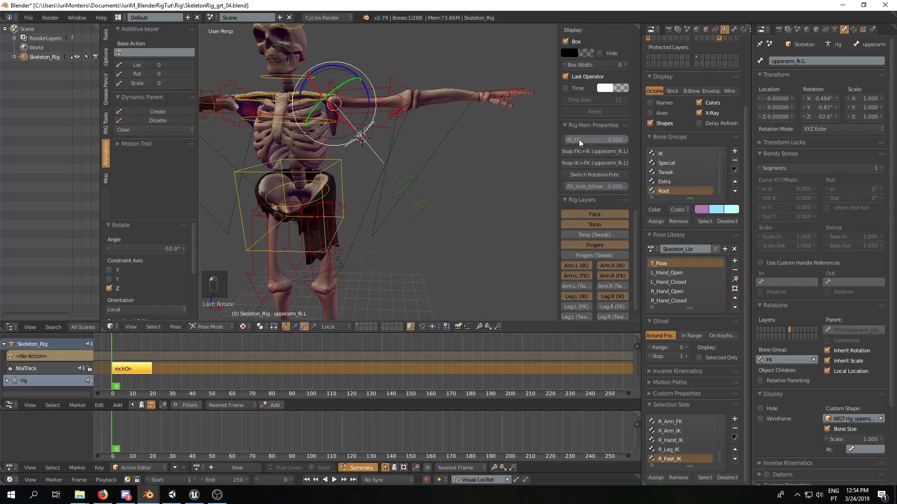
drag(578, 140, 621, 145)
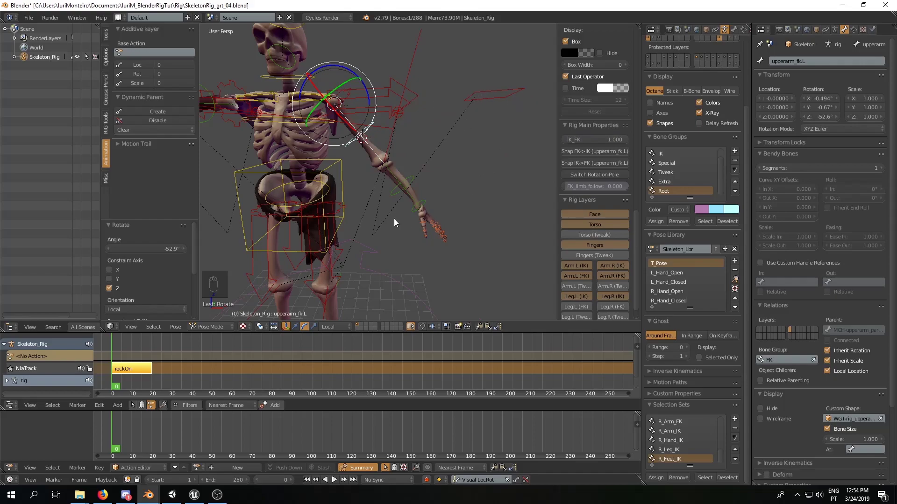
click(579, 163)
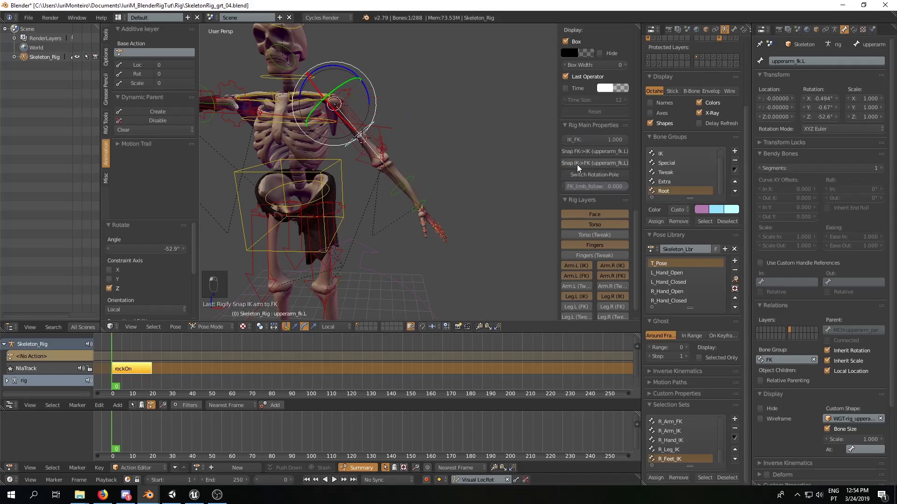
drag(616, 140, 568, 139)
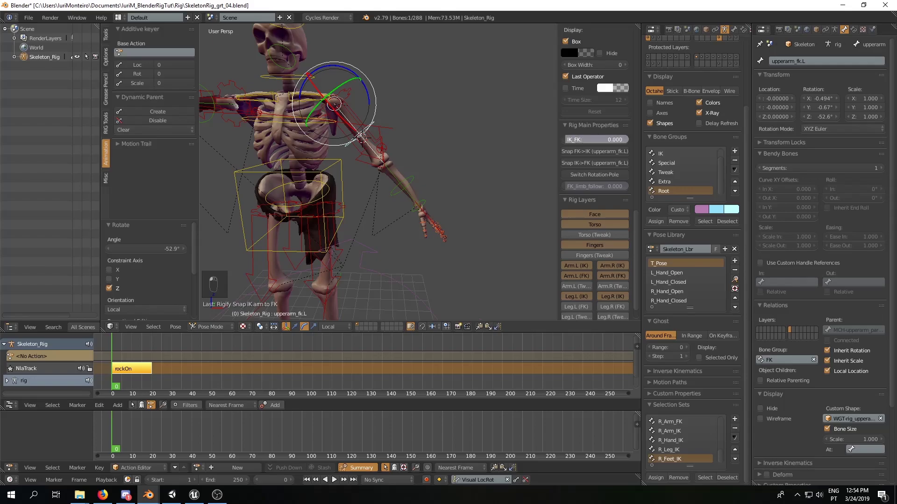
key(a)
Select hand_ik.L, set IK_FK to 1.000, then undo the change.
mouse_move(429, 178)
middle_down()
mouse_move(476, 138)
mouse_move(434, 148)
middle_up()
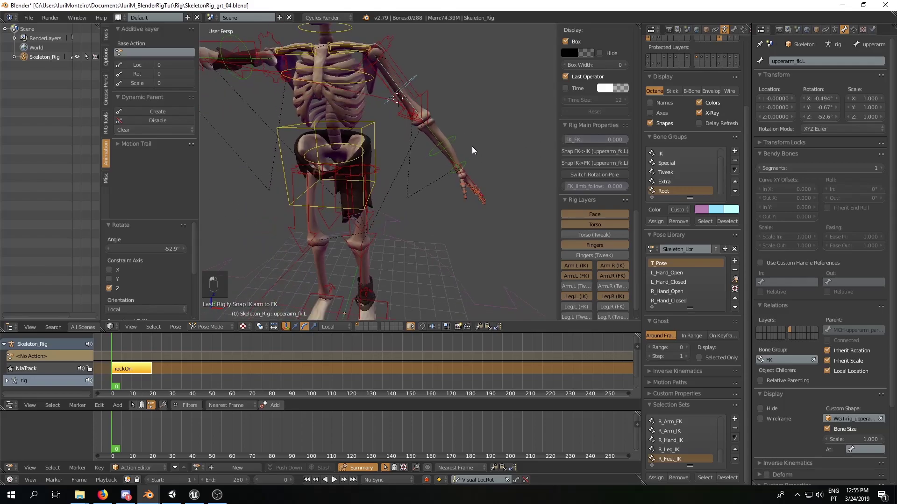
scroll(434, 148, down, 2)
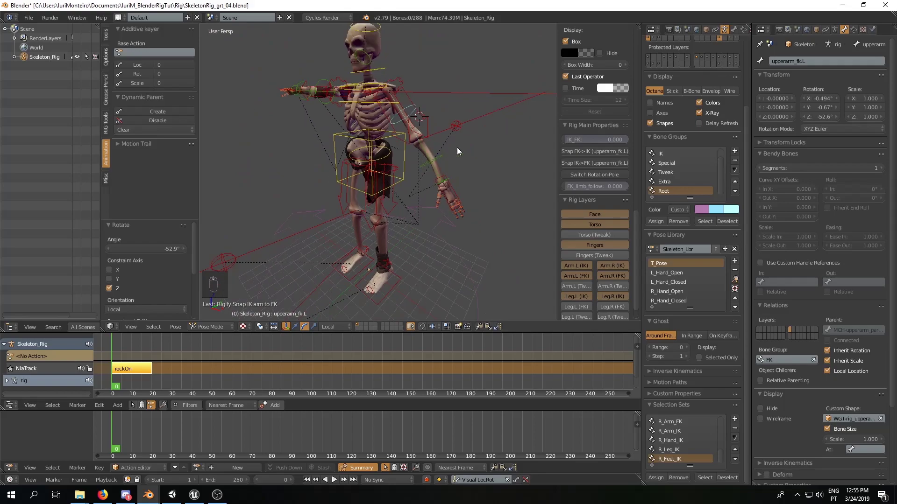
mouse_move(457, 148)
middle_down()
mouse_move(409, 188)
mouse_move(475, 163)
mouse_move(466, 169)
mouse_move(496, 145)
middle_up()
key(a)
right_click(409, 187)
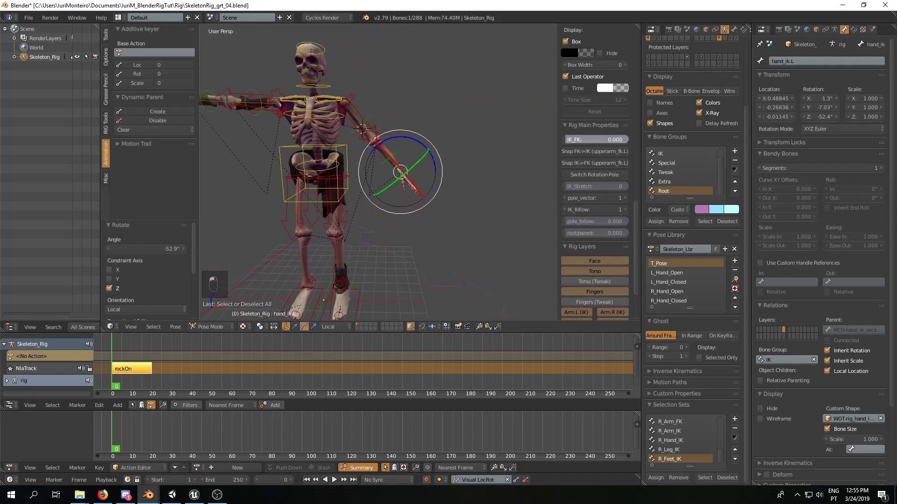
click(595, 140)
text(1.0)
key(Return)
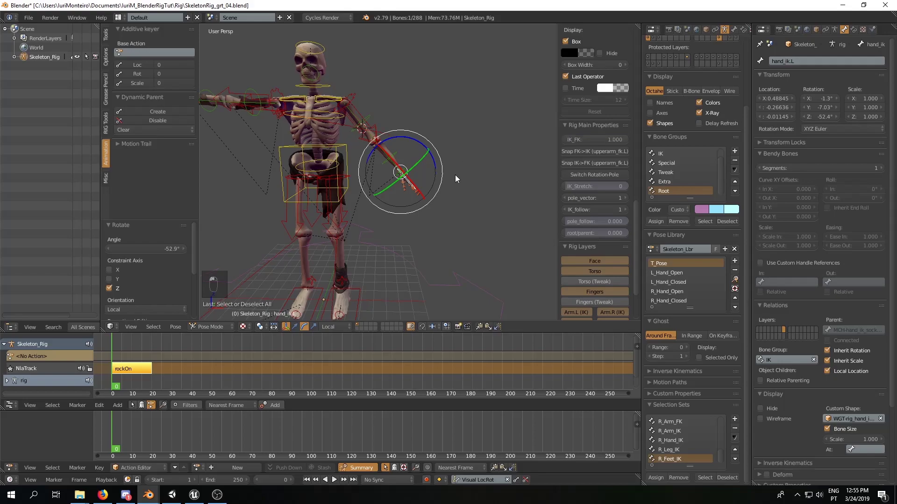
middle_drag(455, 174, 462, 184)
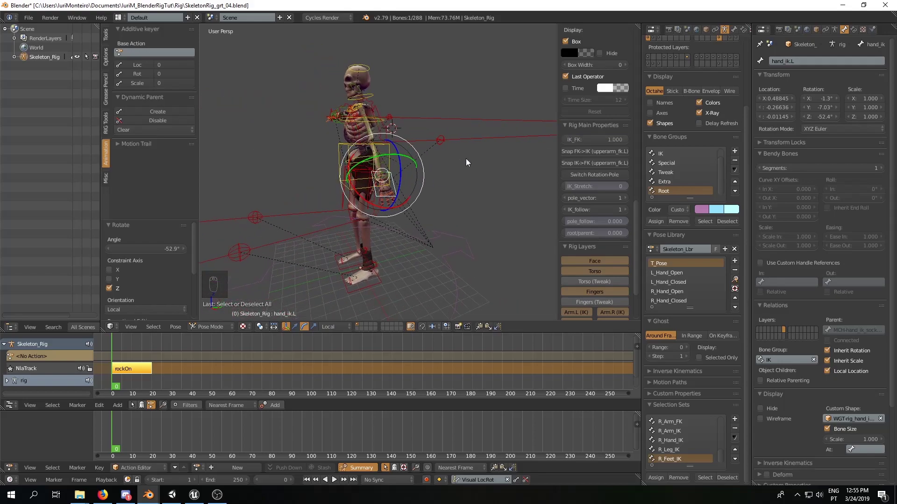
key(ctrl+z)
key(ctrl+z)
key(ctrl+z)
Set IK_FK to 0 and raise the left hand IK control toward shoulder height.
drag(617, 140, 565, 138)
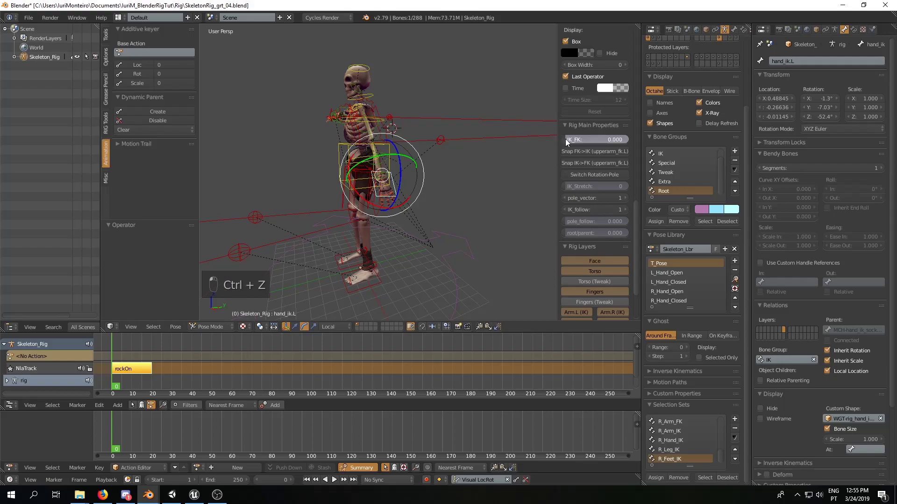
key(g)
click(388, 162)
middle_drag(387, 162, 463, 167)
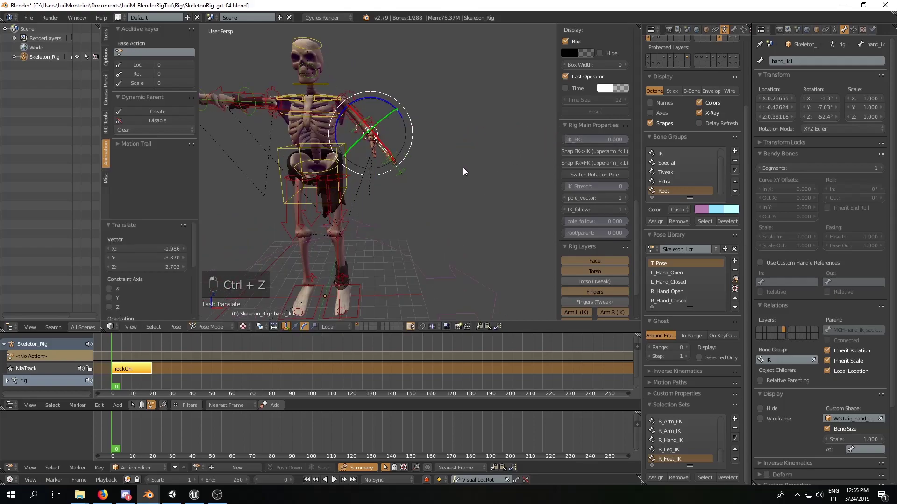
mouse_move(419, 150)
middle_down()
mouse_move(411, 135)
mouse_move(456, 154)
middle_up()
key(g)
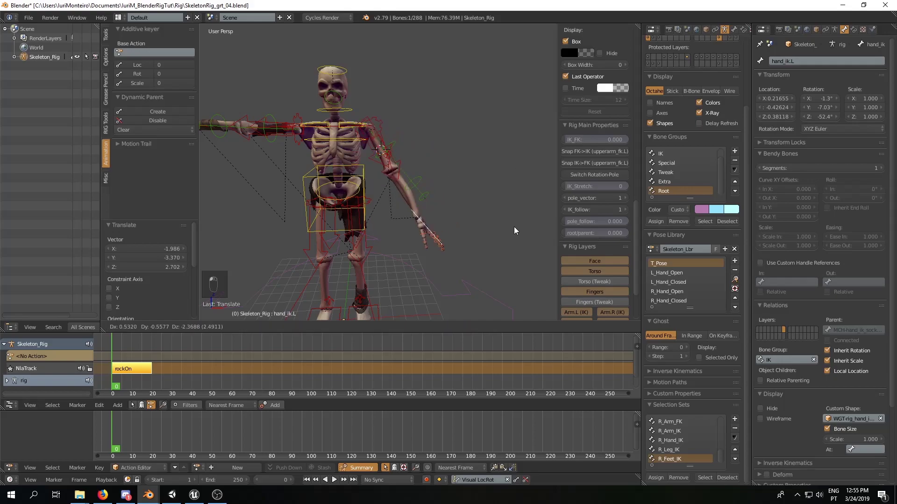
Reposition the left hand IK control and tilt it about 43° about X.
click(504, 174)
middle_drag(348, 94, 446, 198)
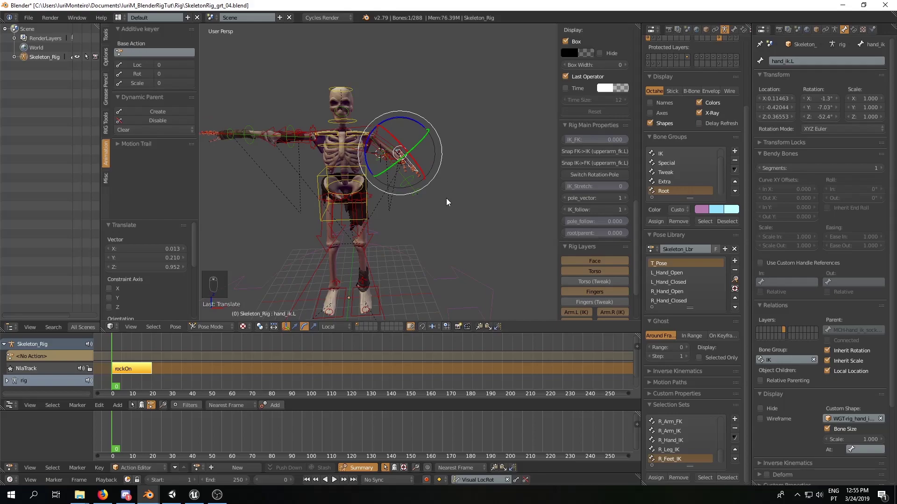
drag(481, 187, 488, 213)
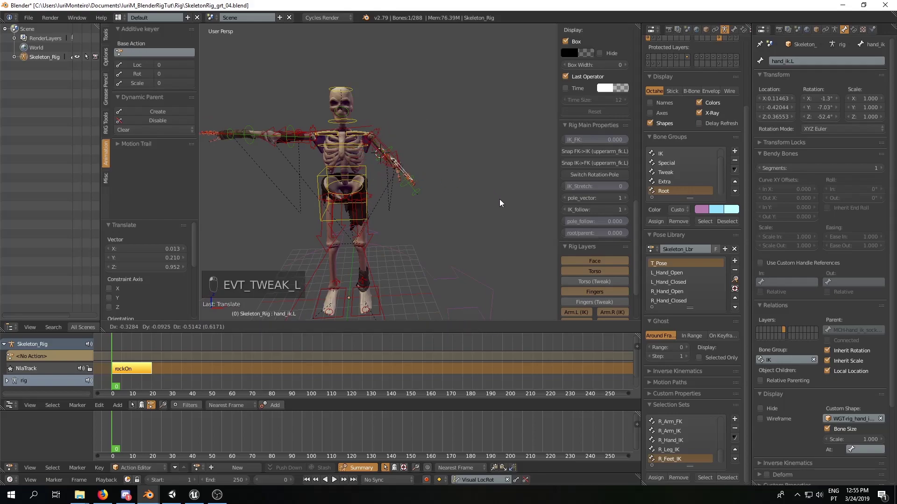
drag(488, 213, 504, 197)
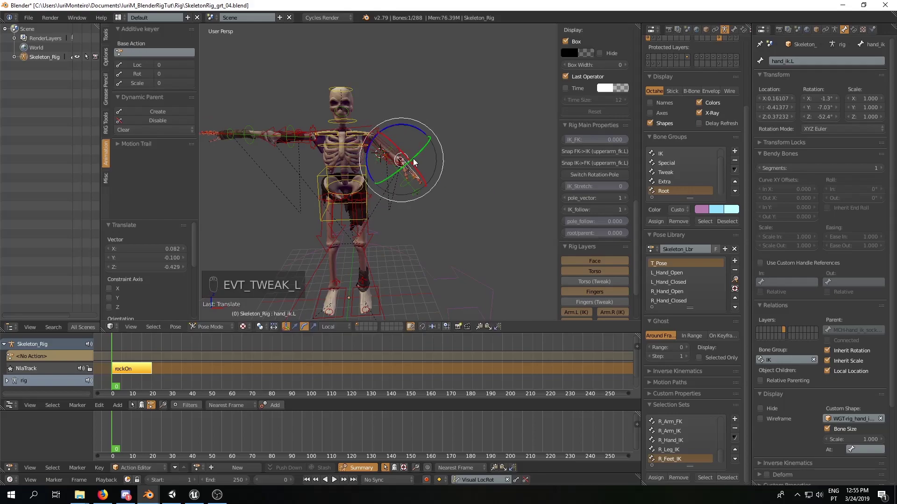
drag(399, 153, 386, 180)
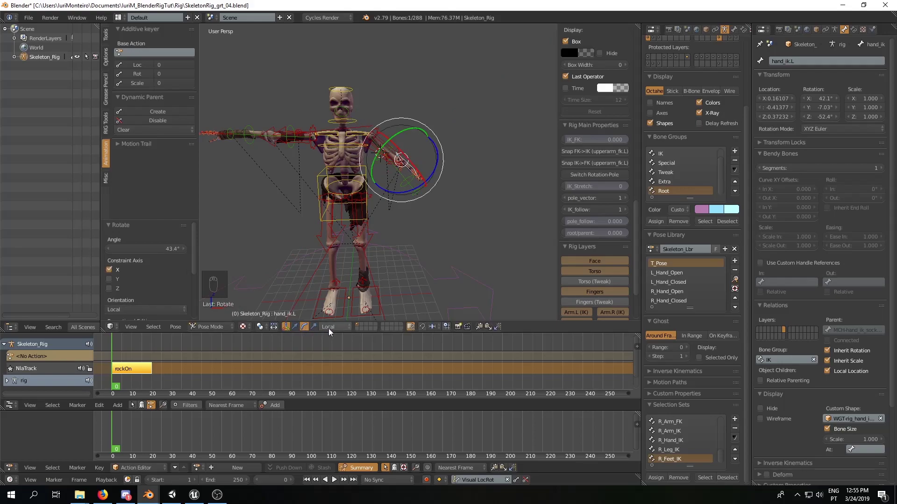
drag(493, 177, 495, 193)
mouse_move(495, 193)
middle_down()
mouse_move(387, 183)
mouse_move(399, 168)
middle_up()
key(g)
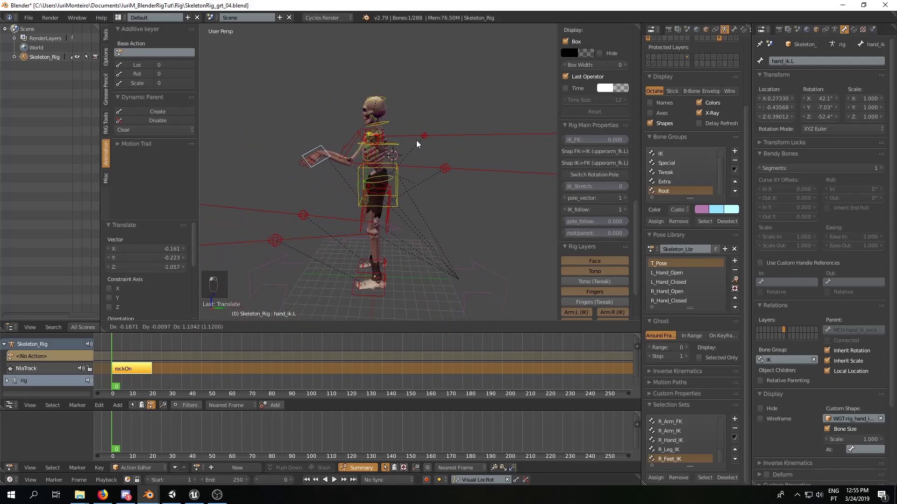
click(416, 140)
Rotate the left hand IK control freely, turning it -37.1° about Z.
drag(288, 143, 292, 139)
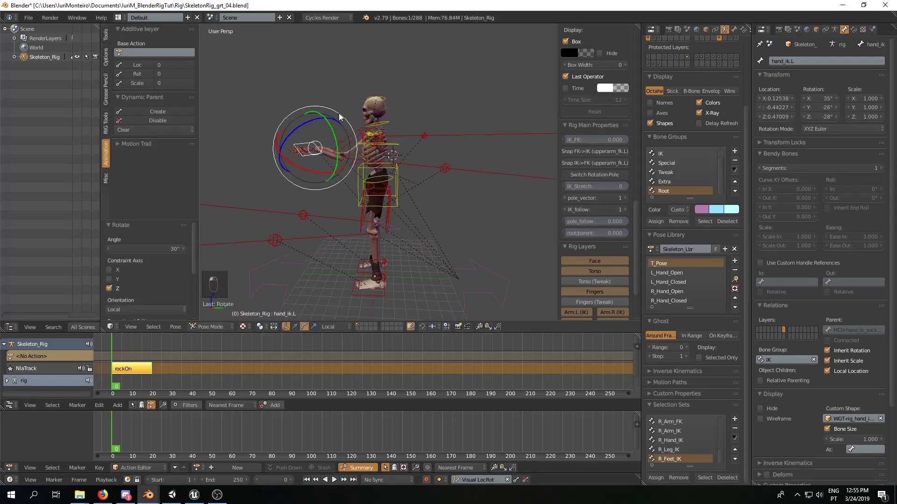
key(r)
click(312, 141)
key(a)
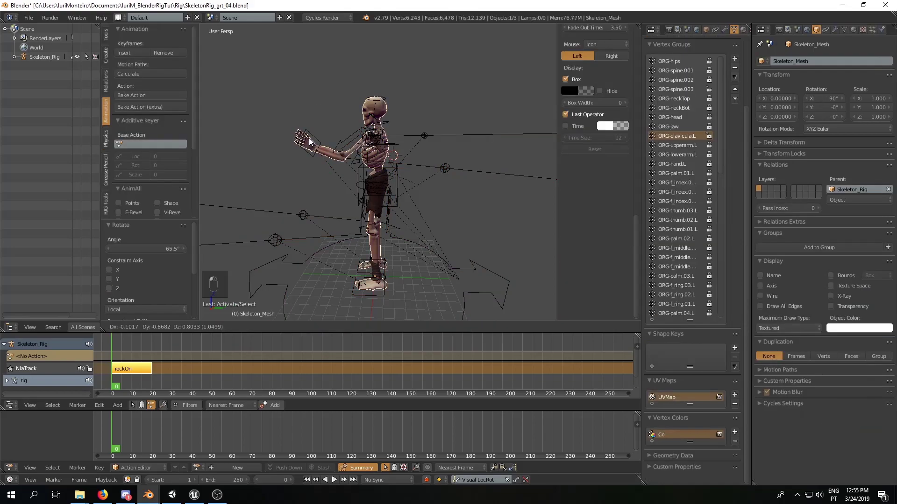
key(a)
drag(319, 142, 308, 150)
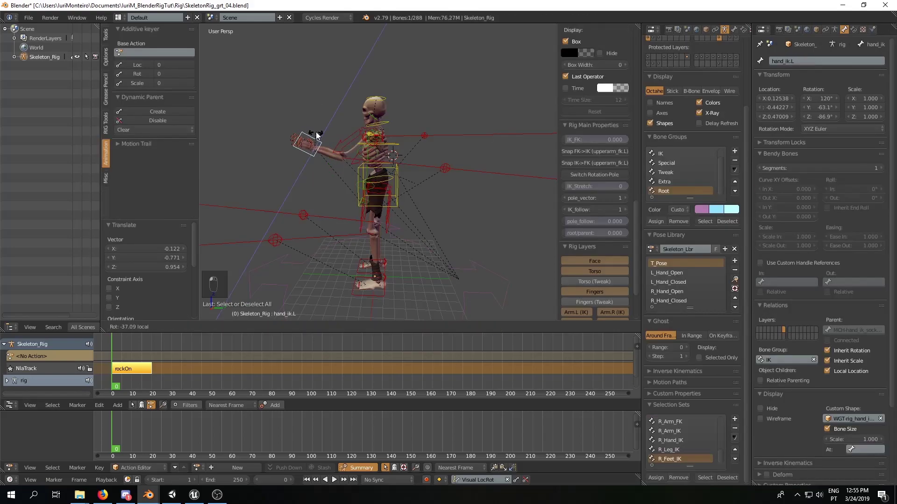
mouse_move(308, 151)
middle_down()
mouse_move(459, 147)
mouse_move(422, 152)
mouse_move(410, 133)
mouse_move(477, 147)
mouse_move(468, 164)
mouse_move(448, 167)
mouse_move(466, 159)
middle_up()
Move hand_ik.L higher and rotate it 42.5° about X.
mouse_move(478, 162)
mouse_down()
mouse_move(470, 159)
mouse_move(492, 143)
mouse_move(471, 161)
mouse_move(480, 164)
mouse_move(483, 138)
mouse_up()
drag(417, 86, 420, 112)
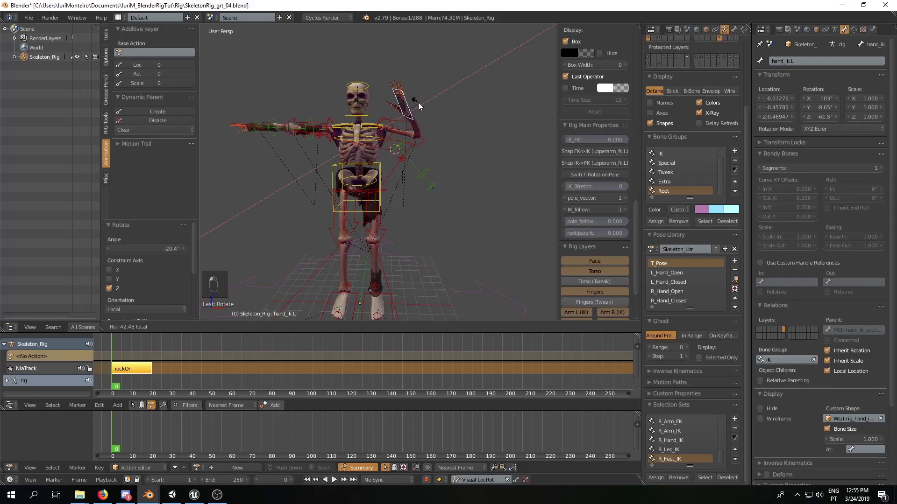
middle_drag(458, 121, 458, 124)
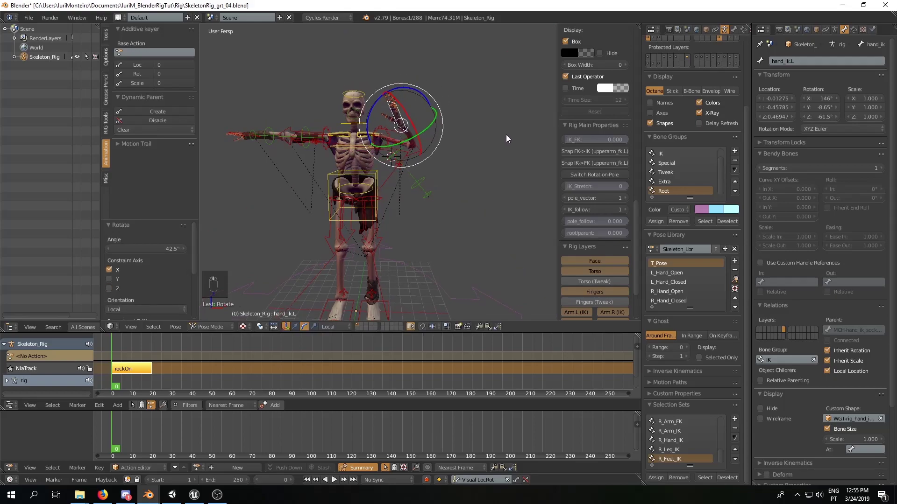
mouse_move(498, 149)
middle_down()
mouse_move(409, 152)
mouse_move(442, 153)
middle_up()
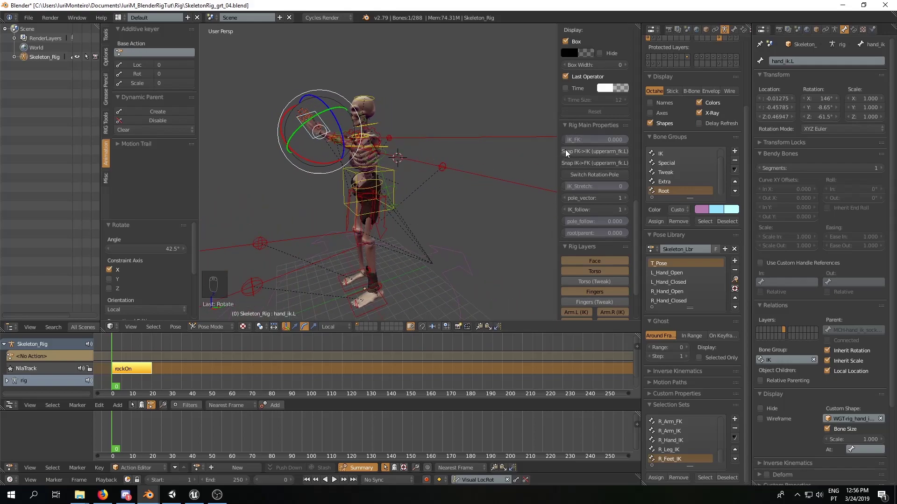
scroll(576, 160, down, 1)
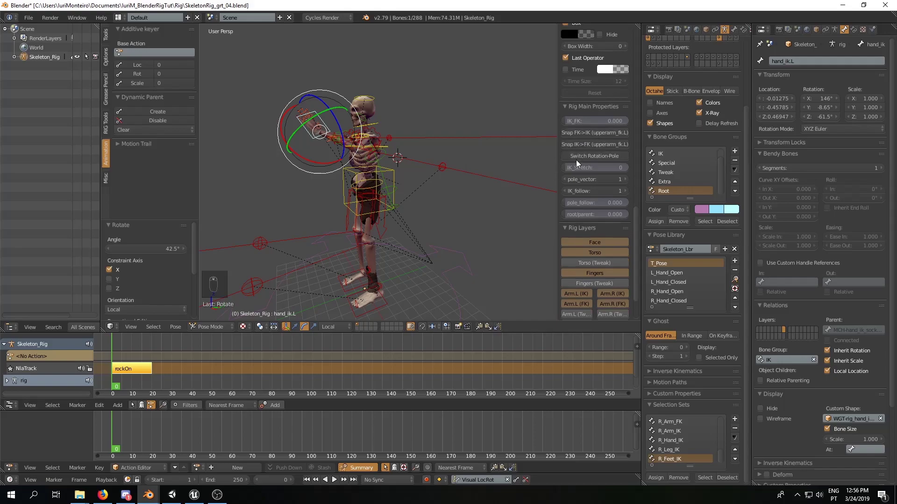
Snap the FK arm to the IK arm and set IK_FK to 1.
click(585, 133)
mouse_move(413, 144)
middle_down()
mouse_move(475, 146)
mouse_move(565, 127)
middle_up()
click(565, 121)
text(1)
key(Return)
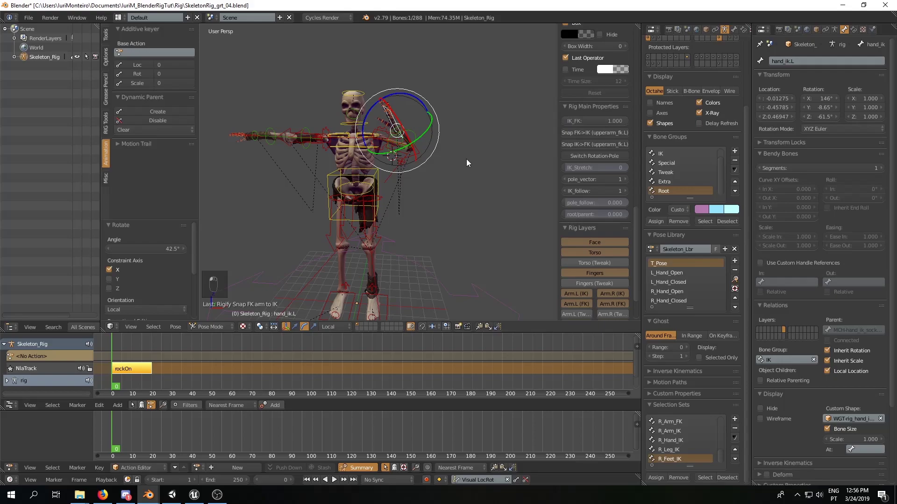
Select upperarm_fk.L, test-rotate it upward, then cancel and undo.
key(a)
middle_drag(467, 163, 414, 138)
right_click(414, 137)
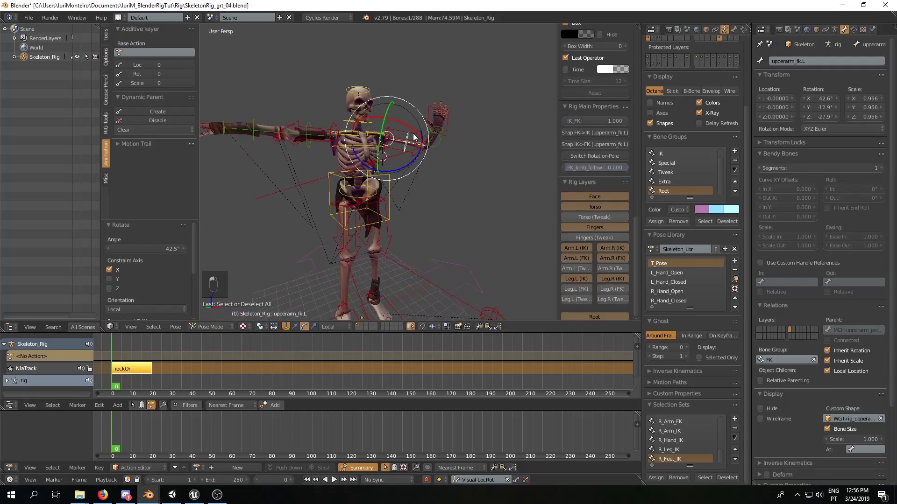
drag(417, 139, 405, 128)
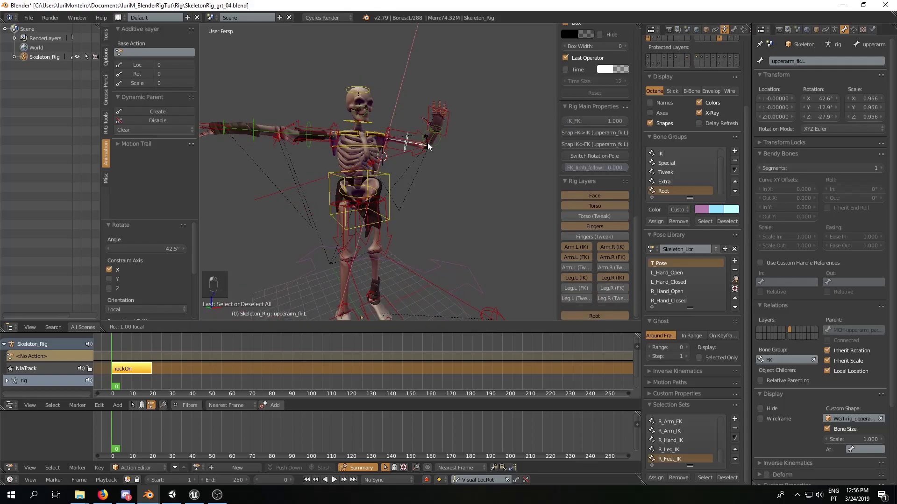
right_click(435, 151)
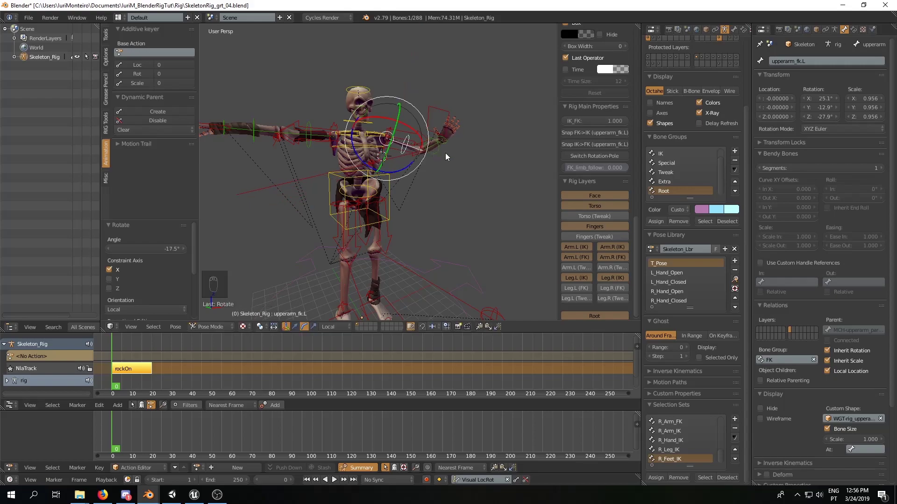
key(ctrl+z)
mouse_move(484, 156)
middle_down()
mouse_move(413, 166)
mouse_move(429, 154)
mouse_move(452, 146)
mouse_move(471, 161)
mouse_move(452, 157)
mouse_move(421, 178)
mouse_move(430, 126)
mouse_move(430, 155)
mouse_move(384, 166)
mouse_move(440, 165)
mouse_move(387, 171)
middle_up()
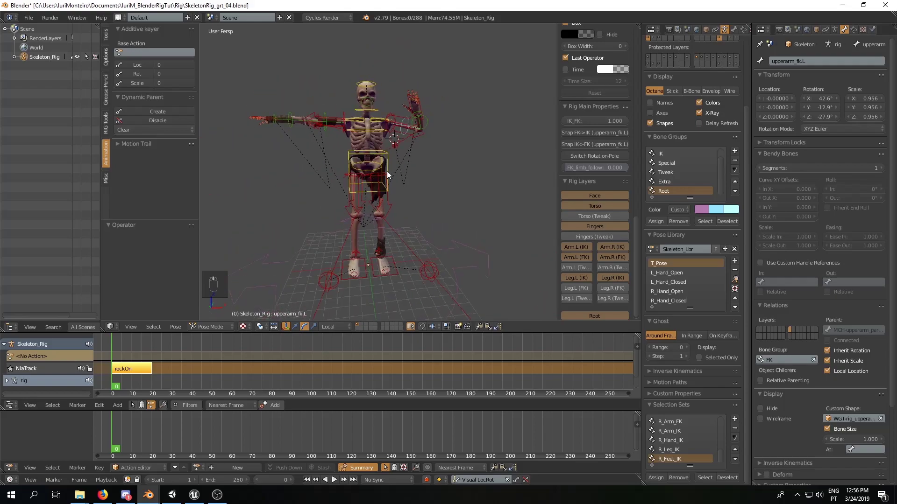
Select all bones and clear their location and rotation with Alt+G and Alt+R.
key(a)
middle_drag(445, 174, 450, 170)
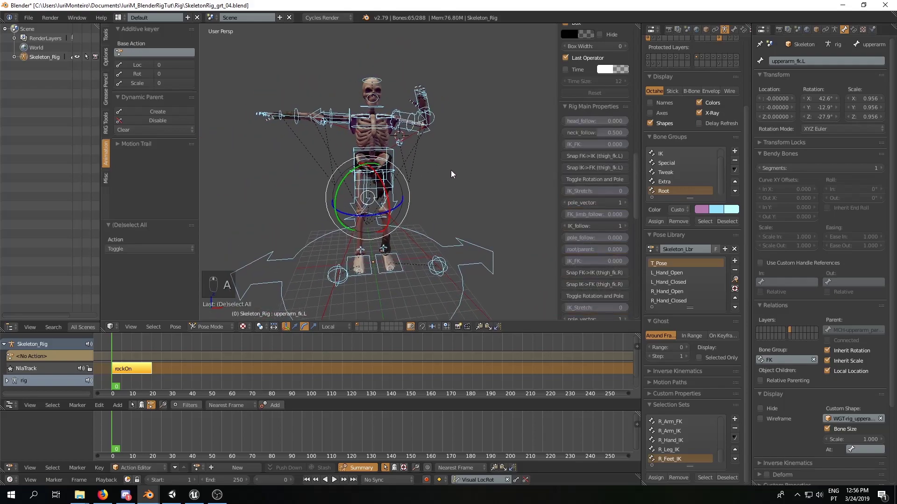
key(a)
key(a)
key(alt+g)
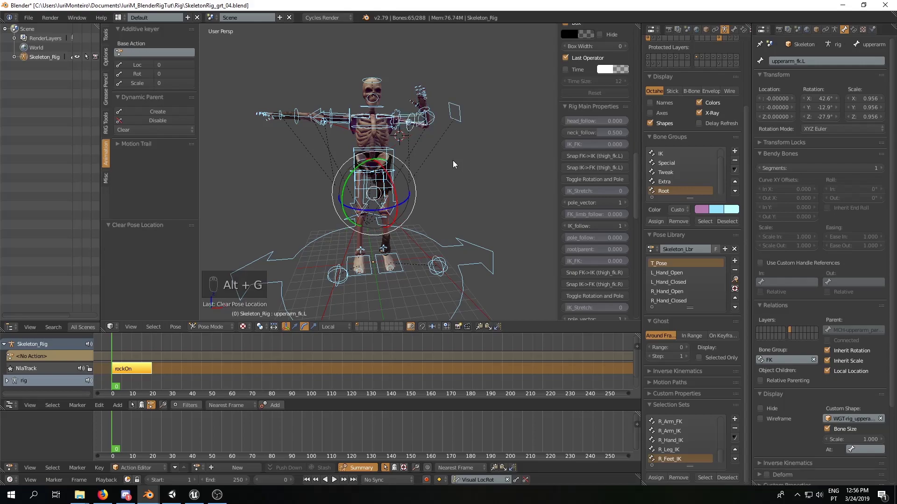
key(alt+r)
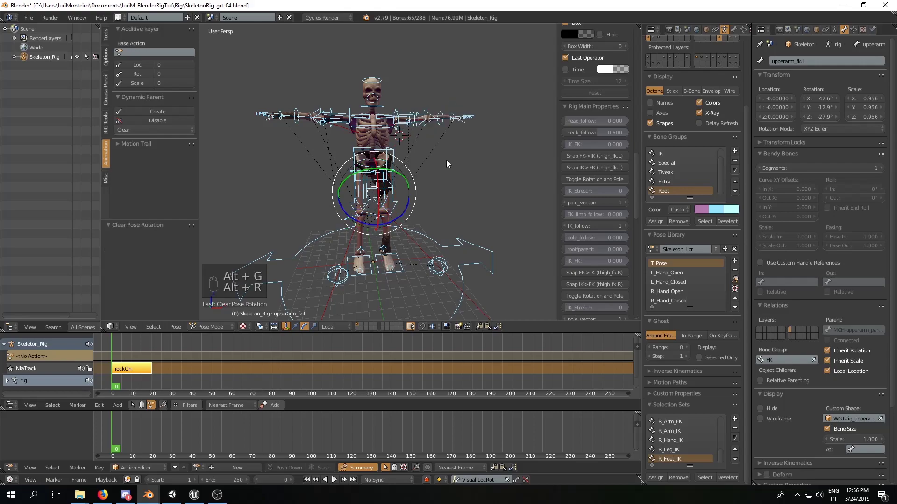
Select the left upper arm and swing it down about 66°.
middle_drag(446, 160, 456, 166)
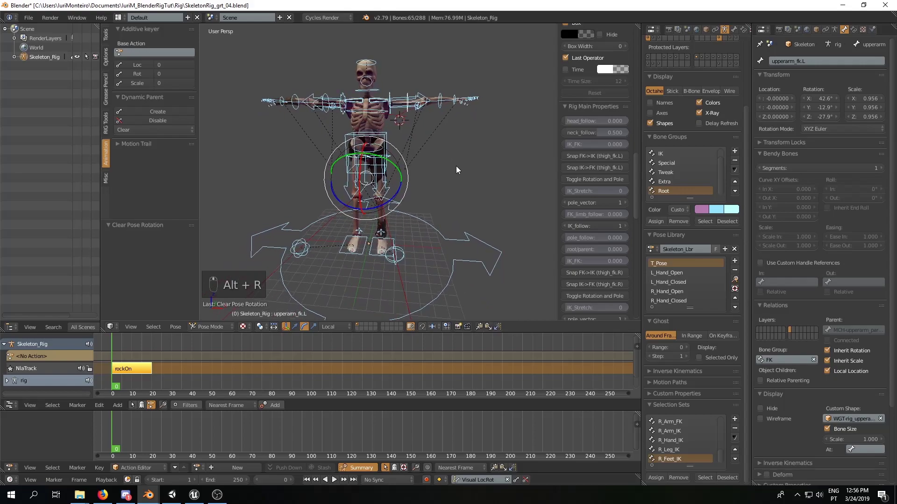
key(a)
scroll(423, 108, up, 3)
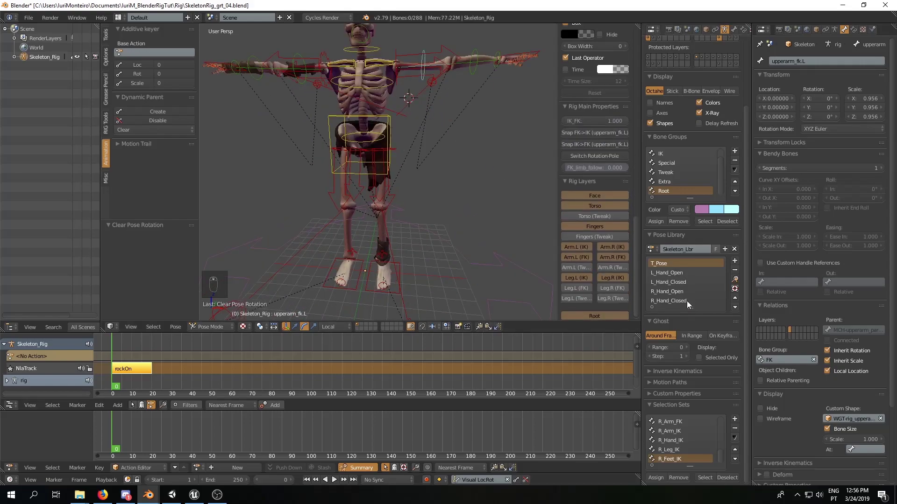
middle_drag(463, 110, 445, 133)
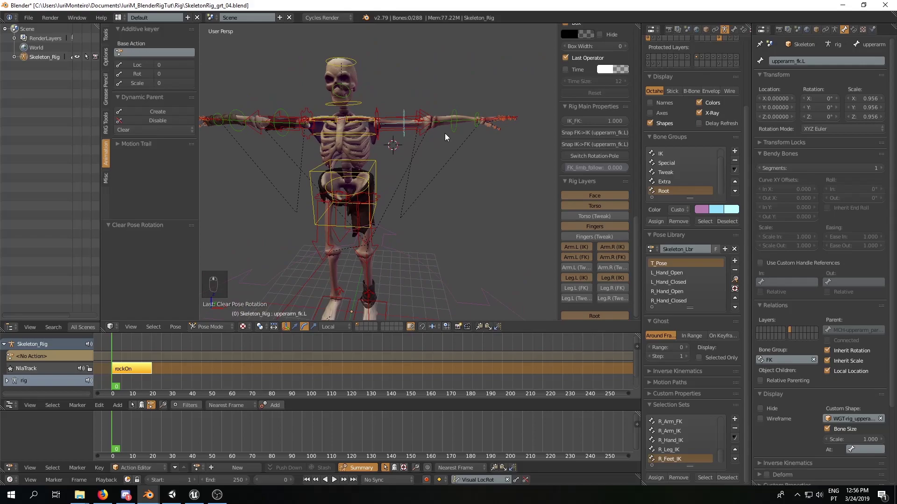
right_click(402, 107)
drag(408, 109, 464, 120)
right_click(477, 121)
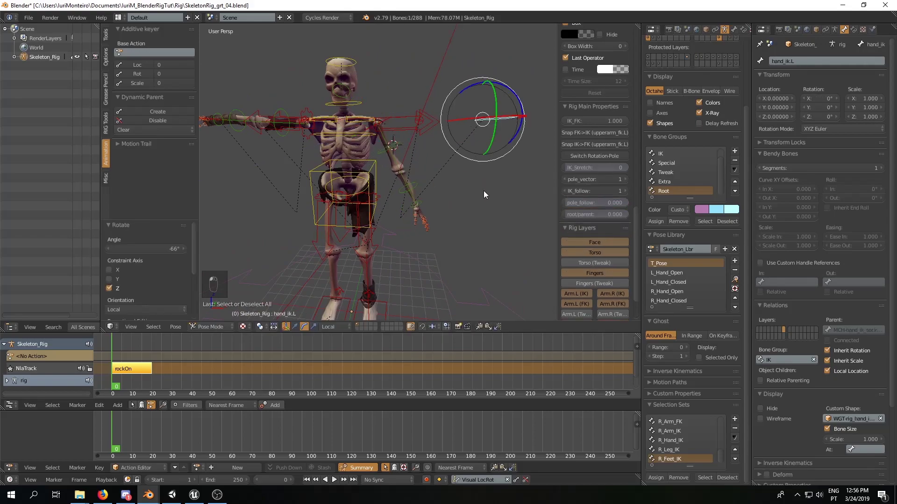
key(a)
mouse_move(467, 206)
middle_down()
mouse_move(450, 203)
mouse_move(467, 205)
middle_up()
Select all bones, apply the library's T_Pose, then deselect.
key(a)
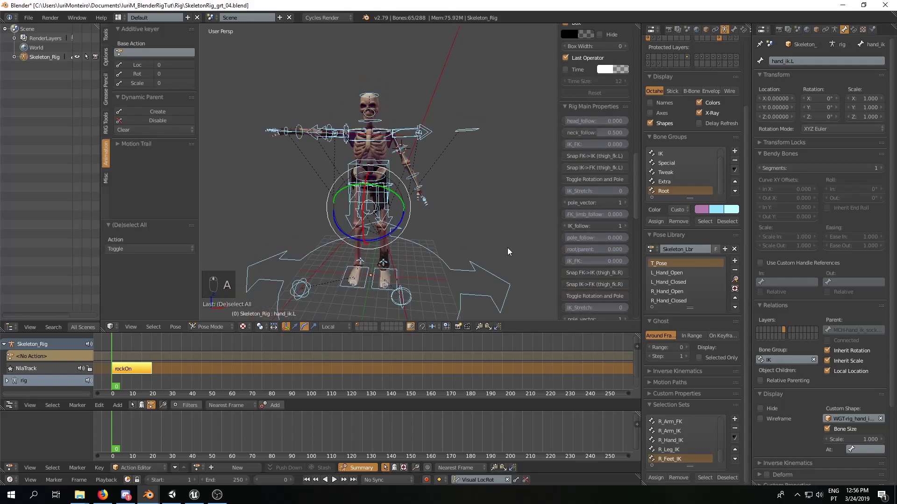
key(a)
key(a)
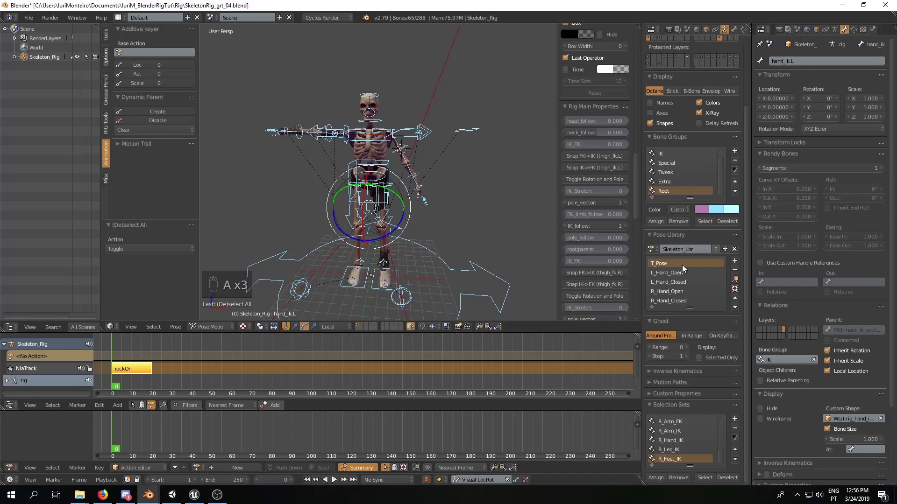
click(734, 284)
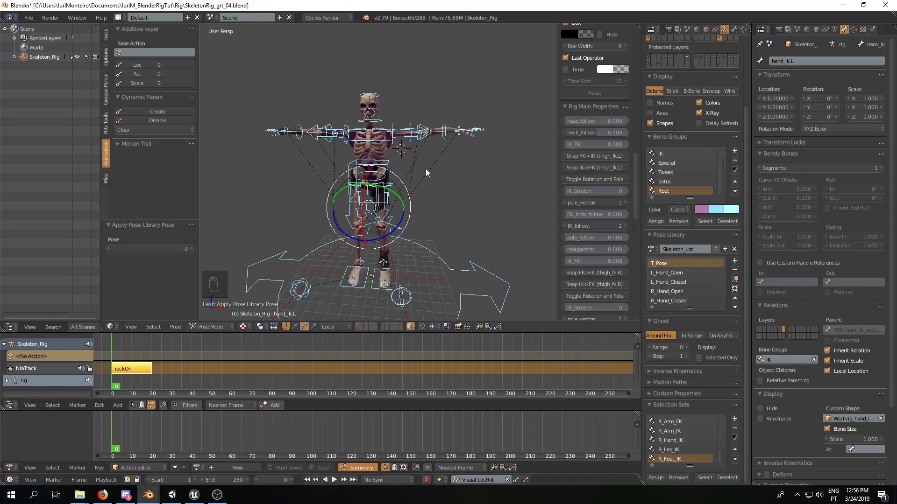
key(a)
mouse_move(503, 131)
middle_down()
mouse_move(399, 107)
mouse_move(452, 166)
mouse_move(482, 173)
mouse_move(419, 205)
mouse_move(386, 170)
mouse_move(416, 252)
mouse_move(422, 215)
middle_up()
scroll(419, 205, up, 5)
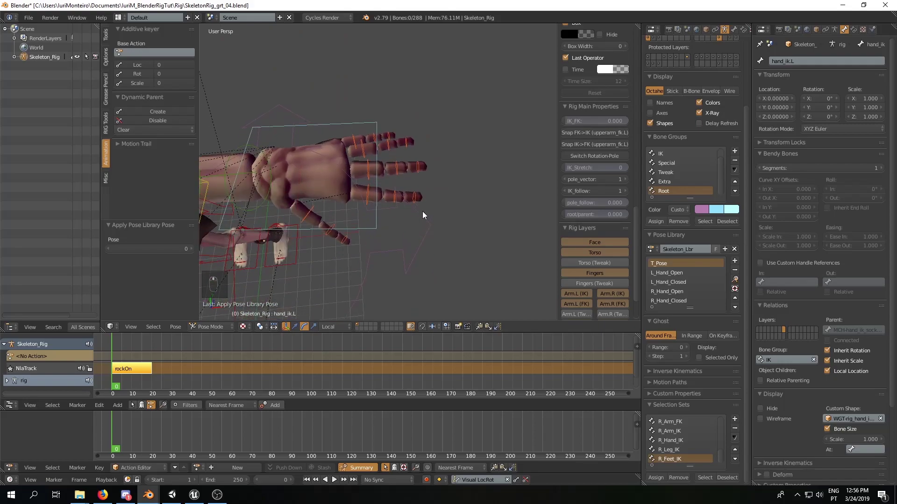
Apply L_Hand_Closed to make a fist, then apply L_Hand_Open to reopen it.
click(707, 284)
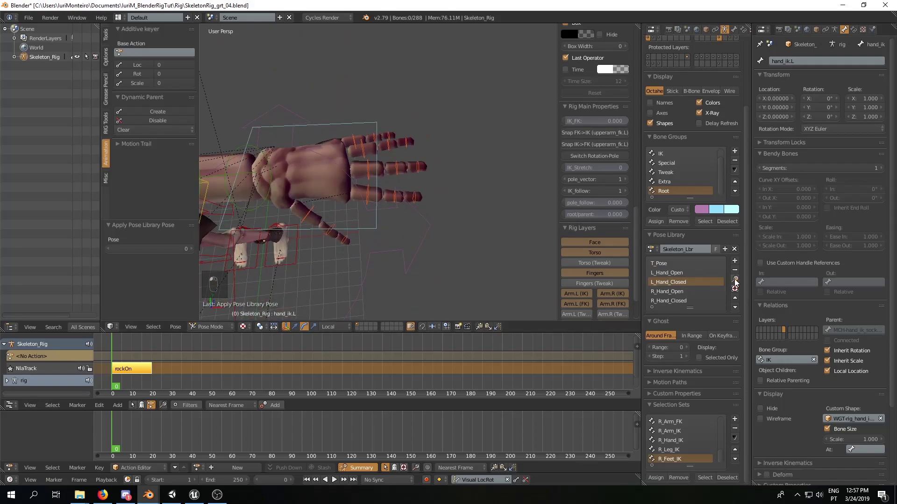
click(735, 283)
click(686, 274)
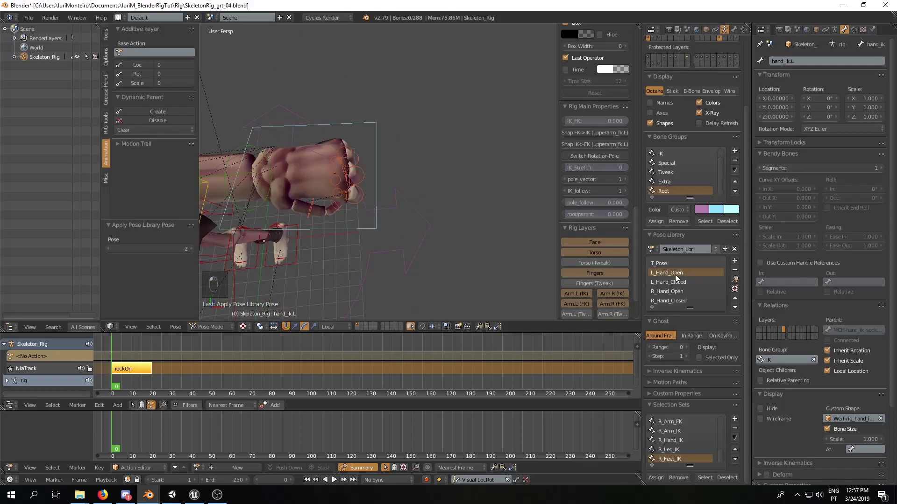
click(734, 282)
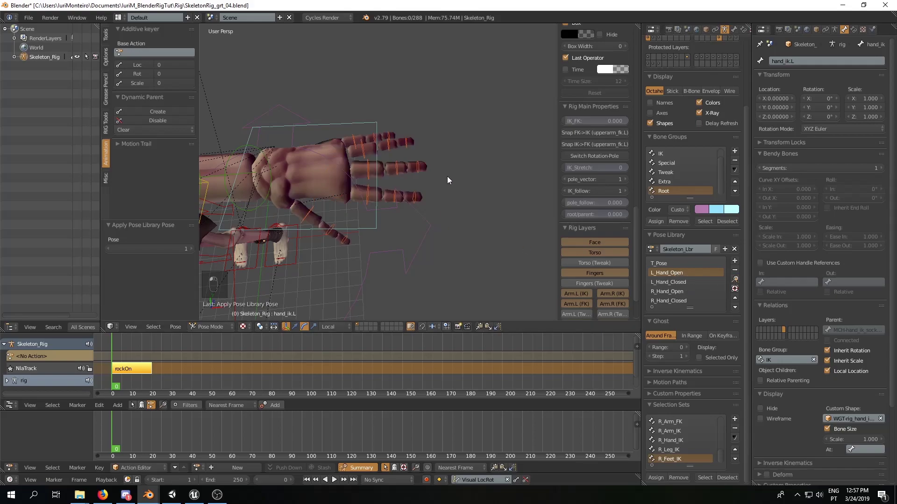
scroll(351, 160, up, 2)
scroll(350, 169, up, 3)
Select the left ring and middle finger bones, including f_ring.01.L, f_ring.02.L and f_middle.01.L.
right_click(341, 201)
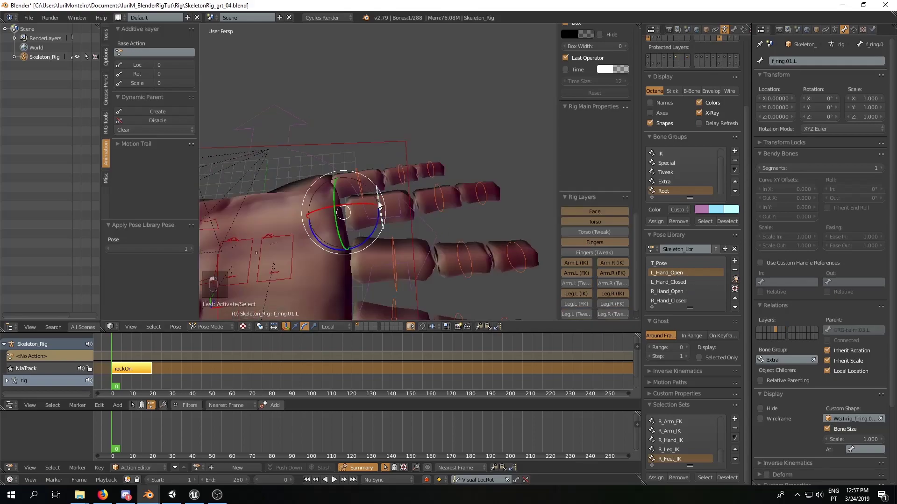
scroll(371, 197, down, 4)
scroll(416, 196, up, 2)
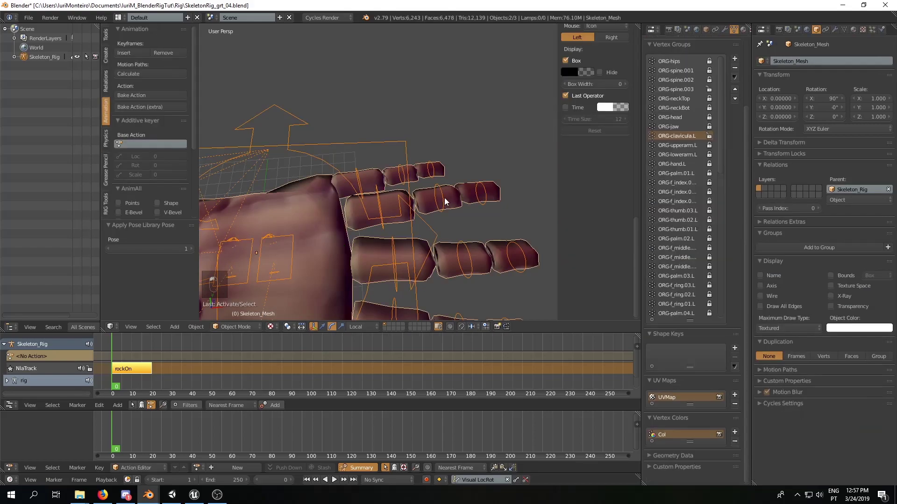
right_click(444, 200)
scroll(435, 221, down, 2)
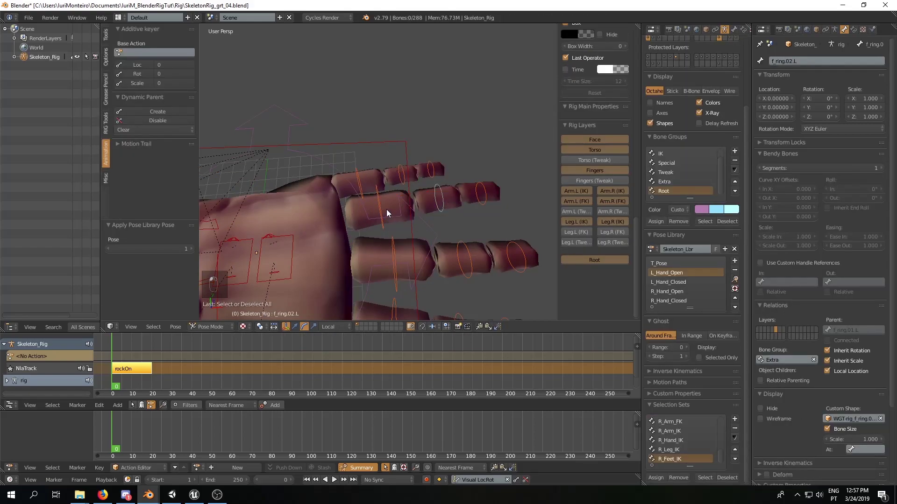
shift+right_click(429, 199)
scroll(420, 225, up, 2)
shift+right_click(395, 259)
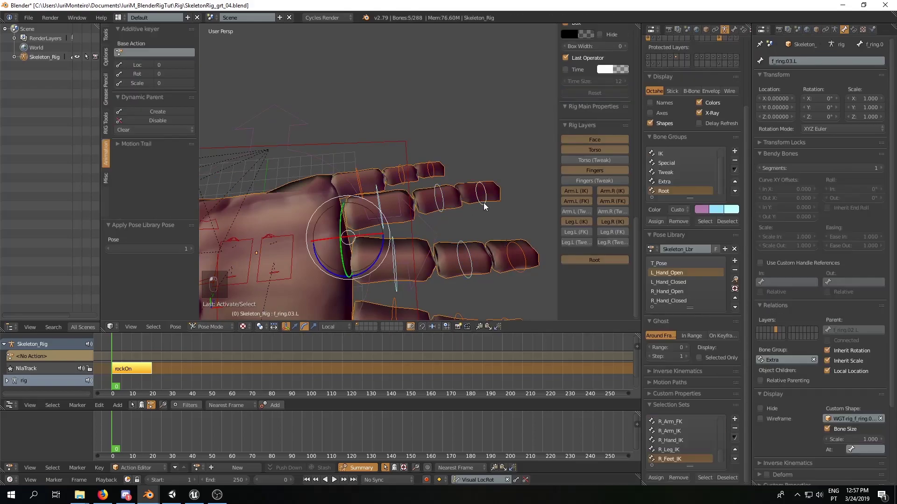
shift+right_click(513, 247)
shift+right_click(496, 248)
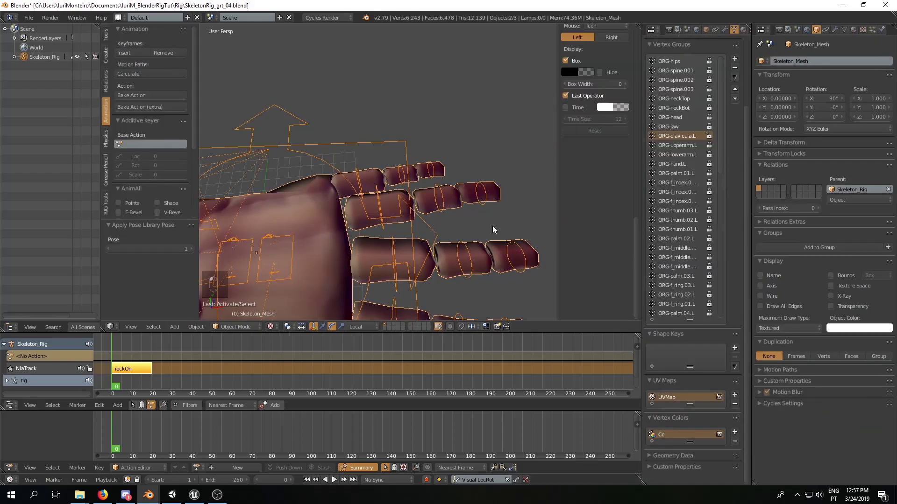
right_click(382, 210)
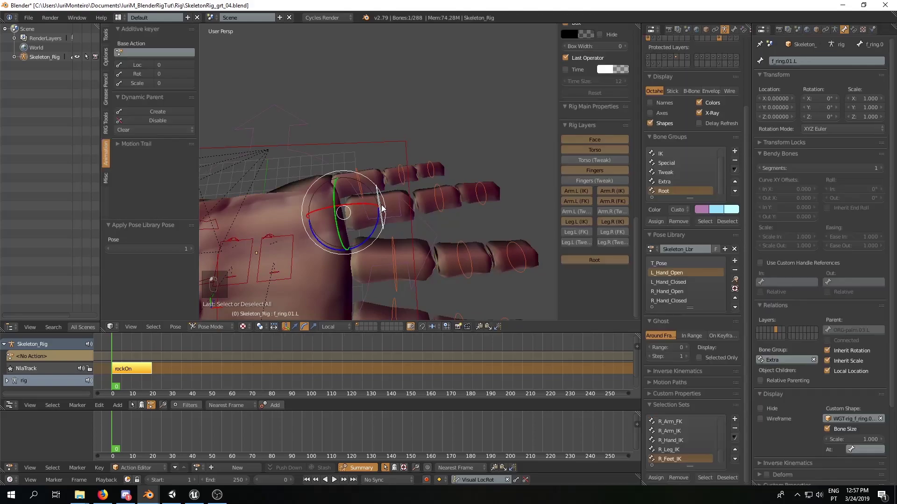
shift+right_click(442, 199)
key(b)
drag(468, 242, 515, 268)
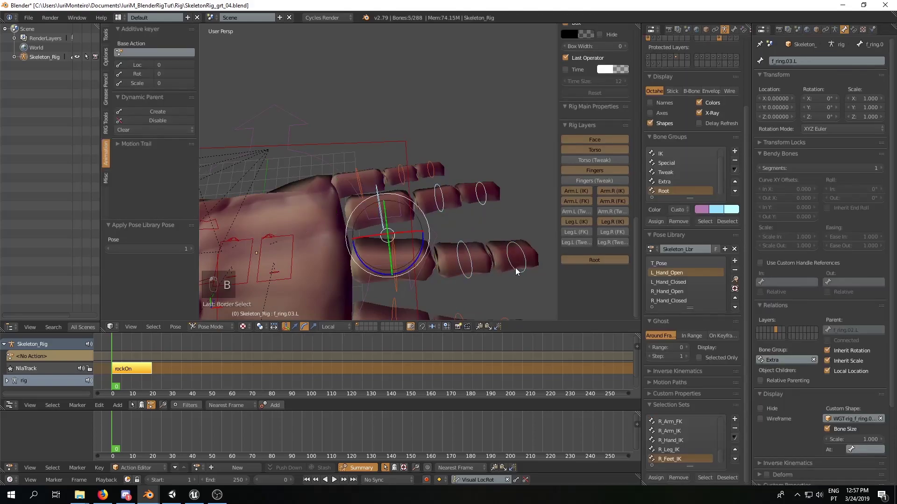
shift+right_click(396, 283)
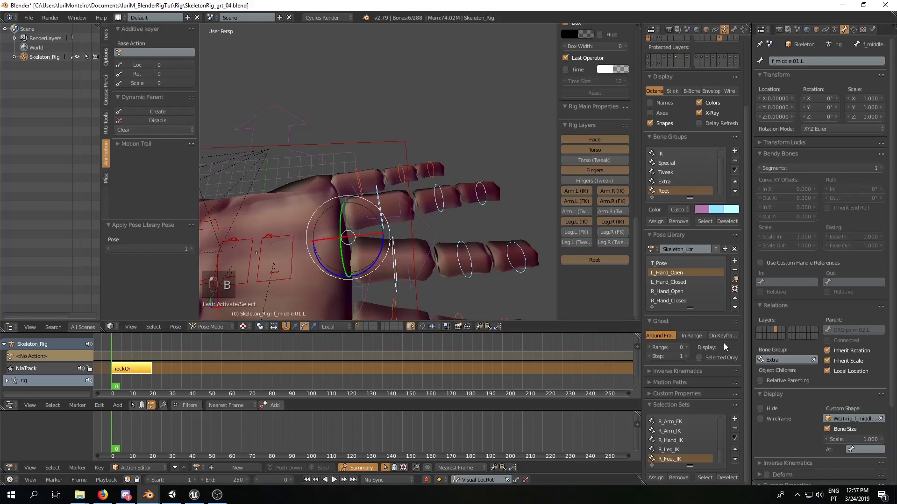
scroll(464, 243, down, 3)
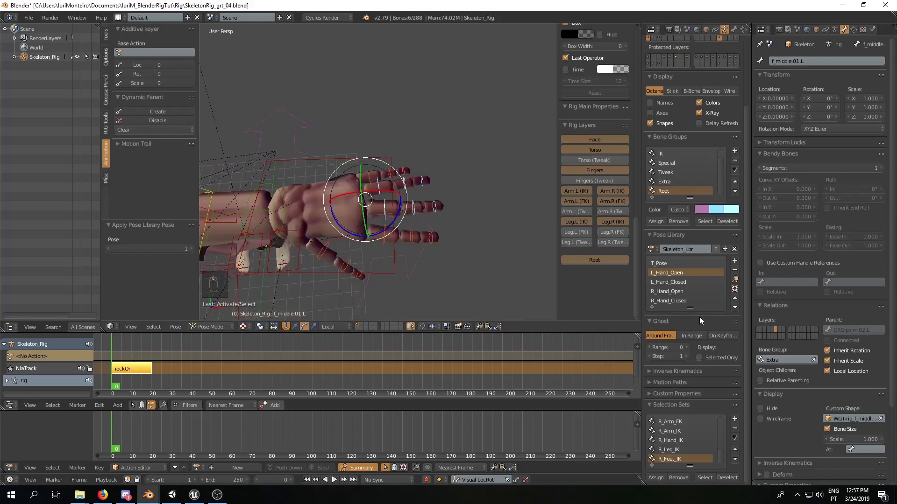
Apply the L_Hand_Closed pose to the selected finger bones.
click(735, 281)
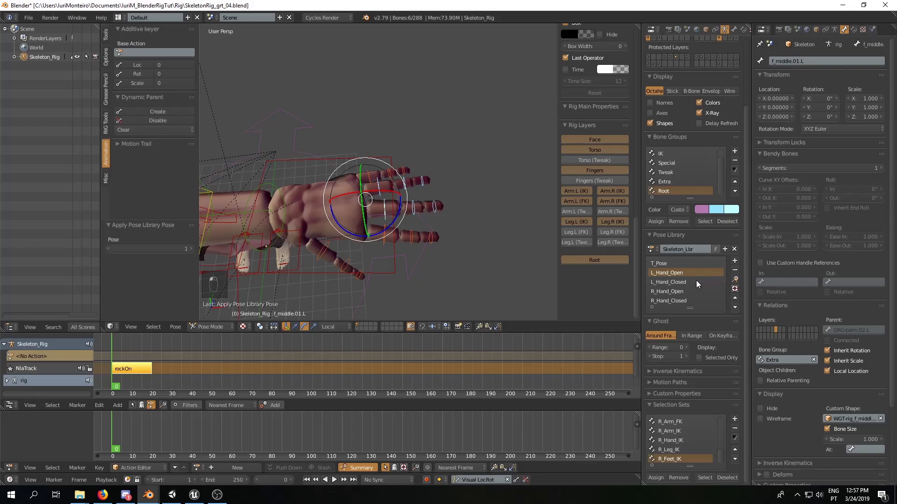
click(695, 281)
click(734, 280)
mouse_move(465, 236)
middle_down()
mouse_move(458, 199)
mouse_move(486, 235)
mouse_move(477, 253)
mouse_move(475, 214)
mouse_move(400, 156)
mouse_move(424, 215)
mouse_move(499, 226)
middle_up()
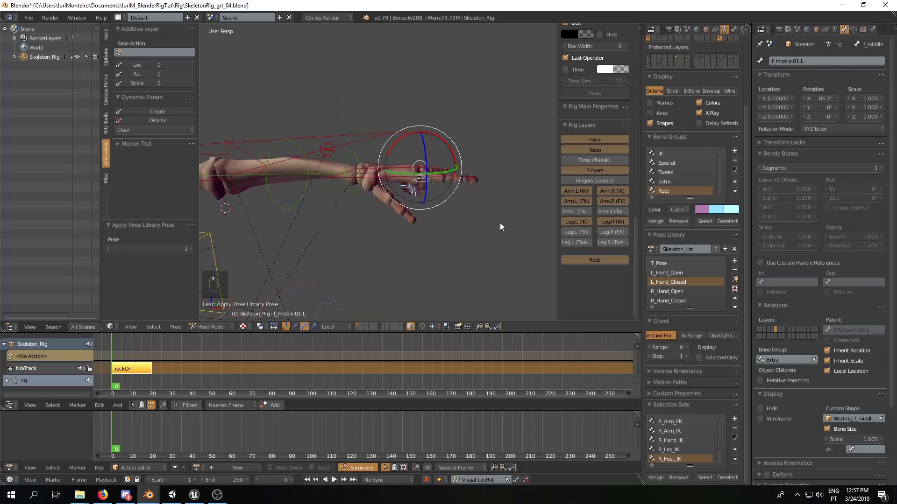
Bend the left forearm lowerarm_fk.L by rotating it about X.
right_click(360, 154)
right_click(289, 141)
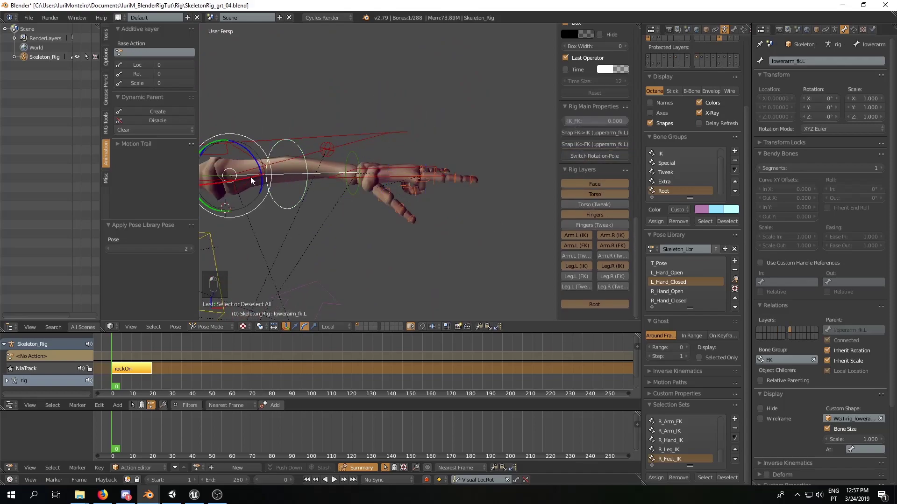
key(r)
key(x)
key(x)
click(244, 190)
middle_drag(243, 190, 482, 158)
drag(566, 121, 616, 121)
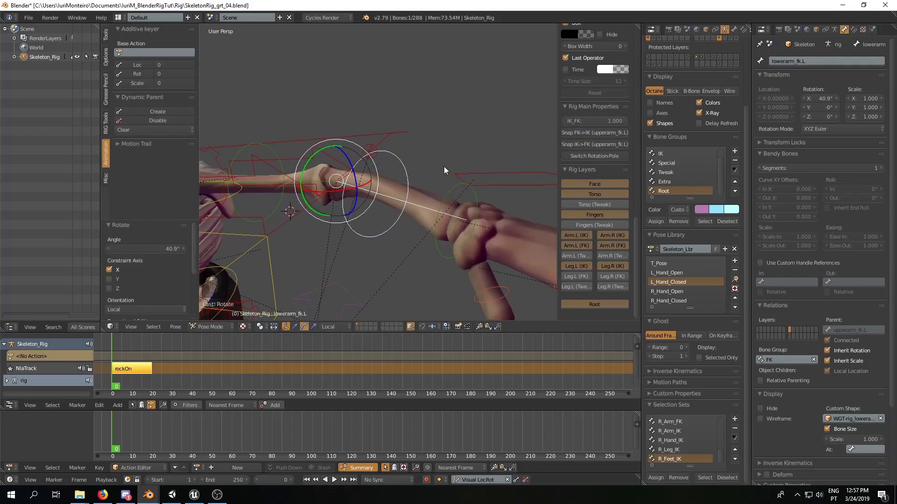
Rotate the left hand bone about Z.
key(a)
mouse_move(443, 165)
middle_down()
mouse_move(450, 161)
mouse_move(417, 165)
mouse_move(424, 203)
mouse_move(394, 187)
mouse_move(378, 223)
mouse_move(381, 183)
mouse_move(387, 206)
middle_up()
right_click(413, 236)
key(r)
key(z)
click(397, 213)
mouse_move(411, 246)
middle_down()
mouse_move(394, 254)
mouse_move(397, 230)
mouse_move(452, 224)
middle_up()
Select the forearm and apply T_Pose from the Pose Library to straighten the arm.
right_click(410, 213)
scroll(404, 221, up, 2)
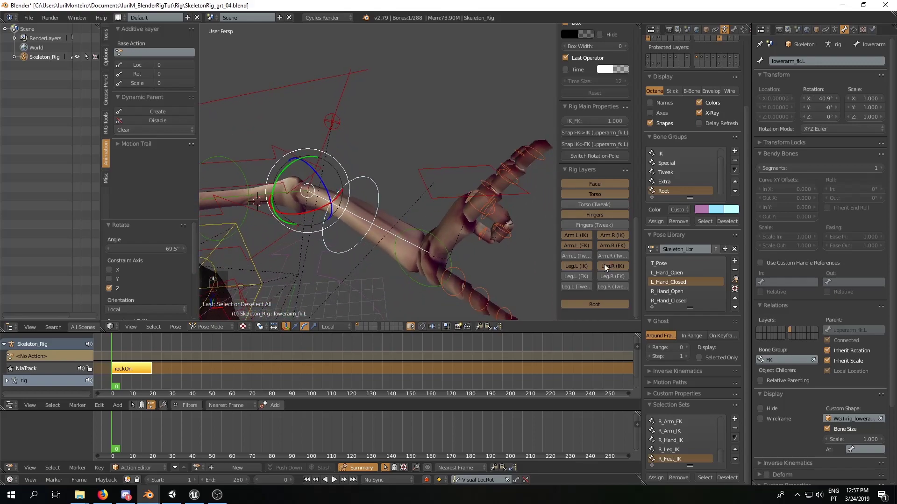
click(671, 263)
click(735, 279)
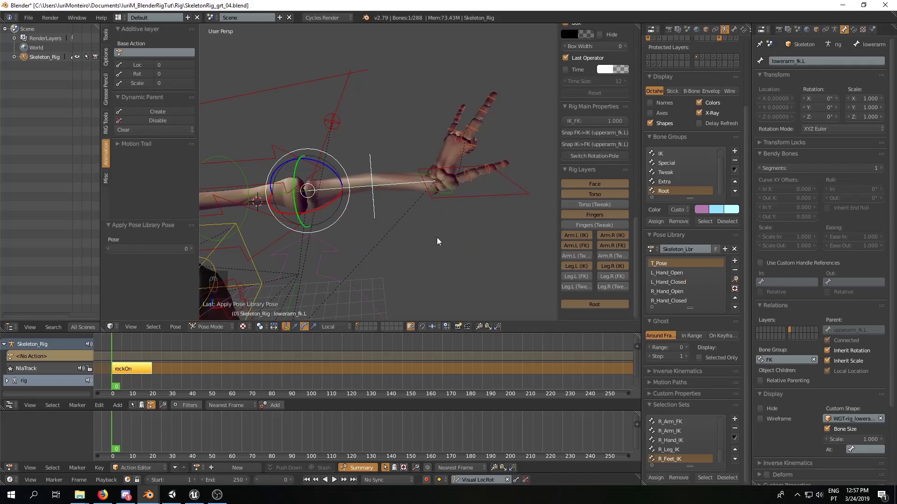
key(a)
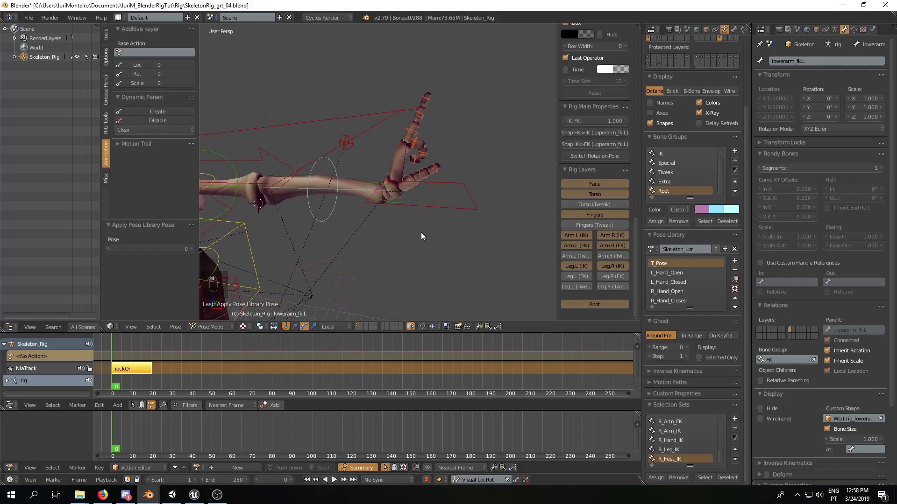
middle_drag(421, 236, 428, 229)
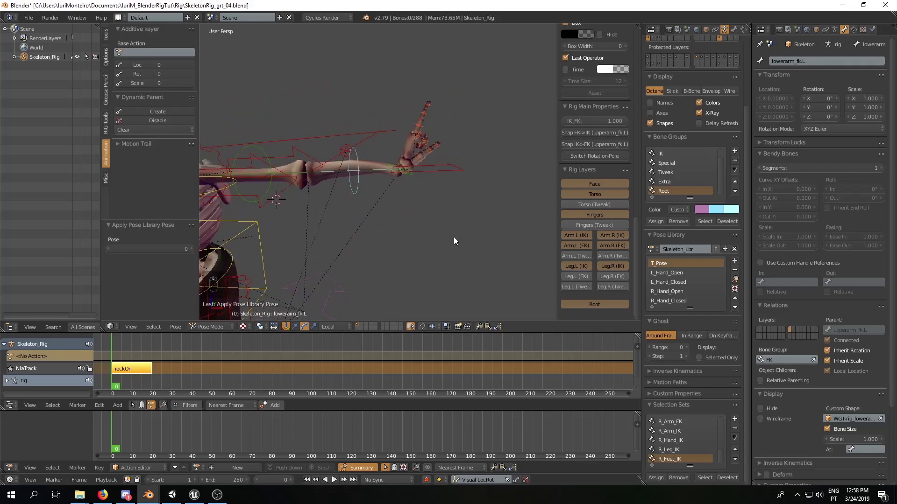
mouse_move(402, 260)
middle_down()
mouse_move(477, 244)
mouse_move(431, 258)
mouse_move(448, 261)
middle_up()
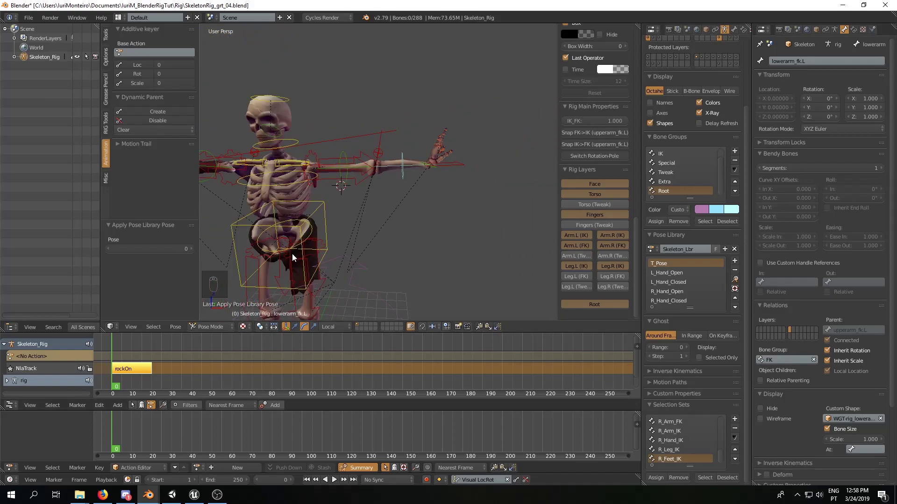
click(29, 18)
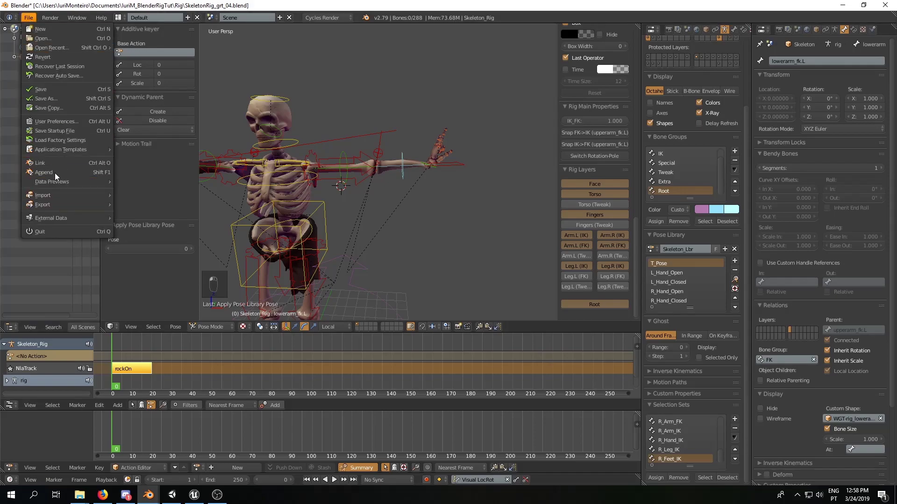
click(52, 121)
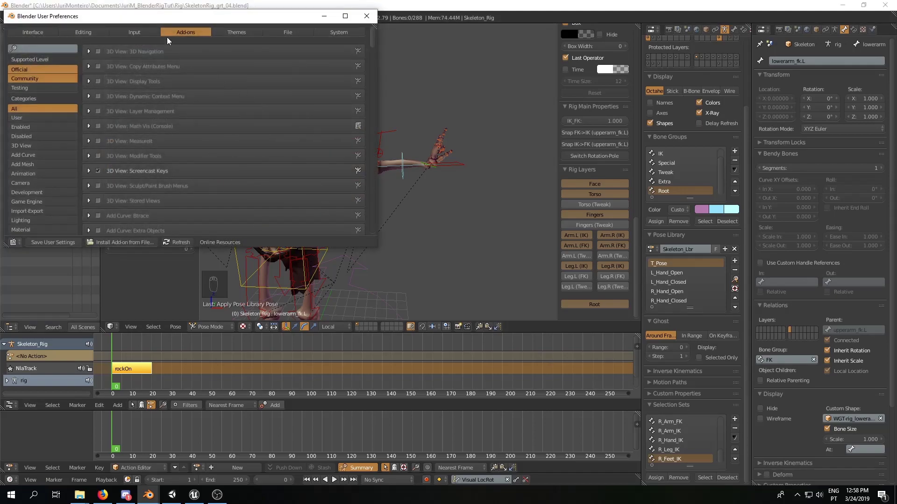
scroll(177, 166, down, 2)
scroll(182, 160, down, 3)
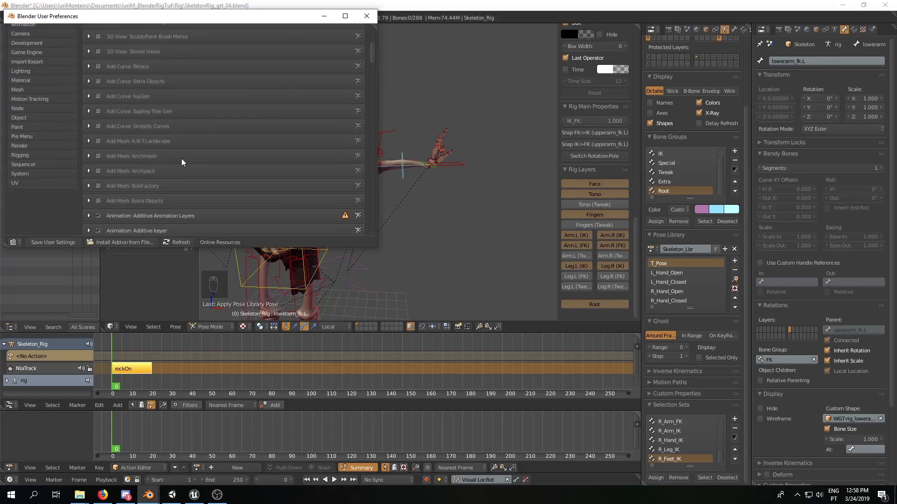
scroll(181, 160, down, 3)
scroll(161, 169, down, 2)
scroll(141, 171, down, 1)
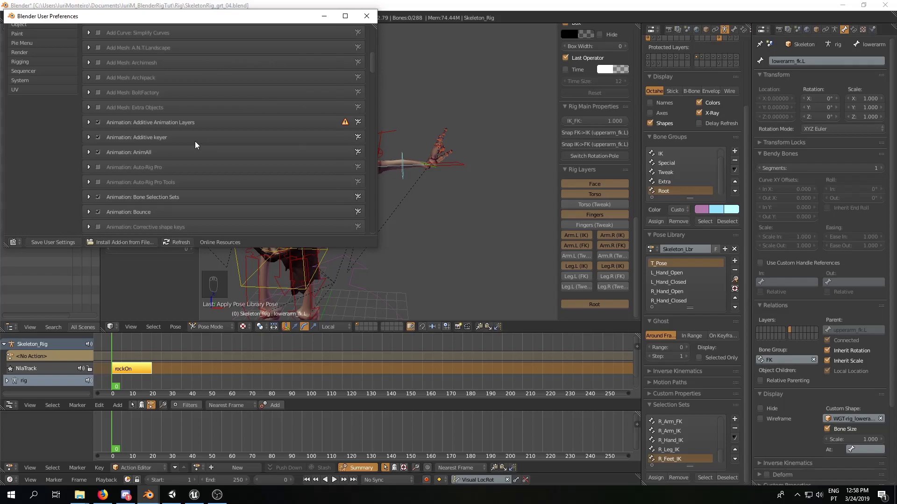
click(365, 16)
mouse_move(445, 141)
middle_down()
mouse_move(438, 100)
mouse_move(479, 88)
mouse_move(489, 231)
middle_up()
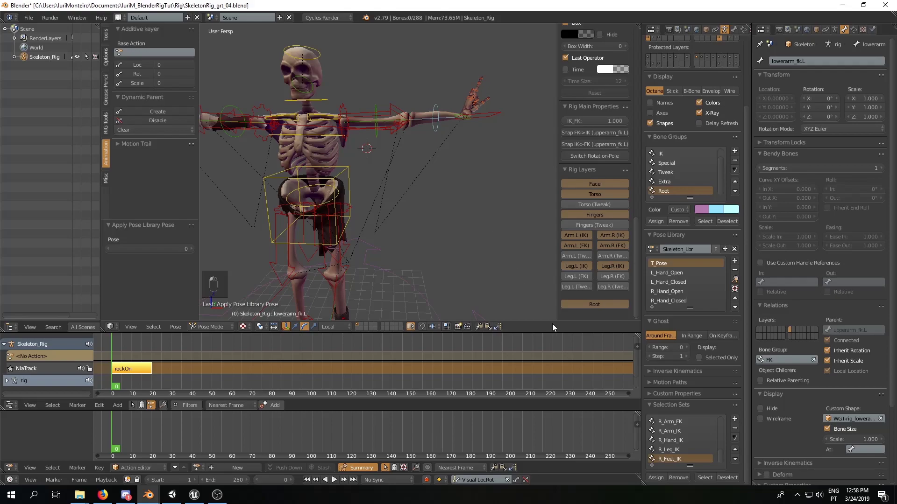
scroll(684, 434, up, 5)
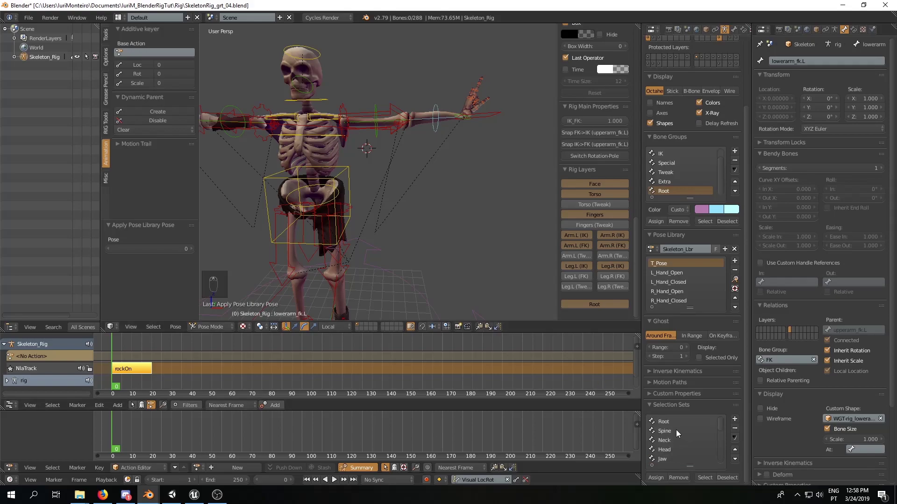
Select the Root selection set's bones, then deselect them, leaving no bones selected.
click(676, 421)
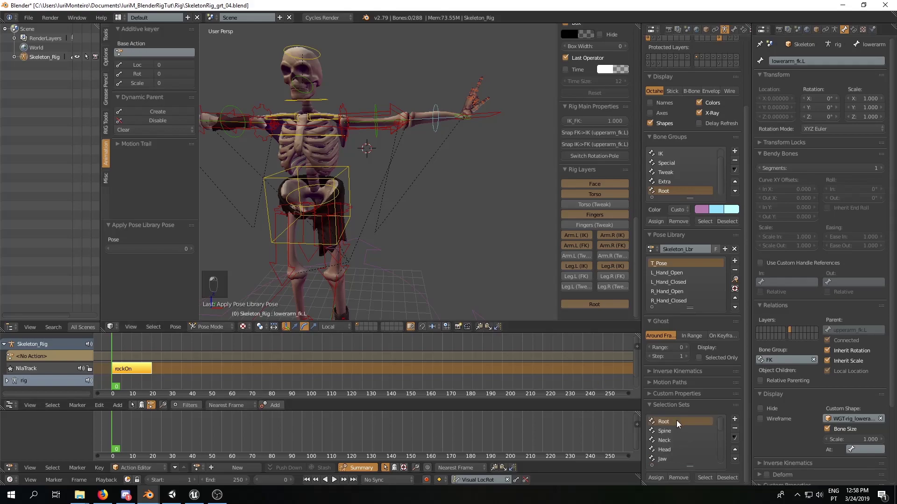
click(703, 477)
click(719, 478)
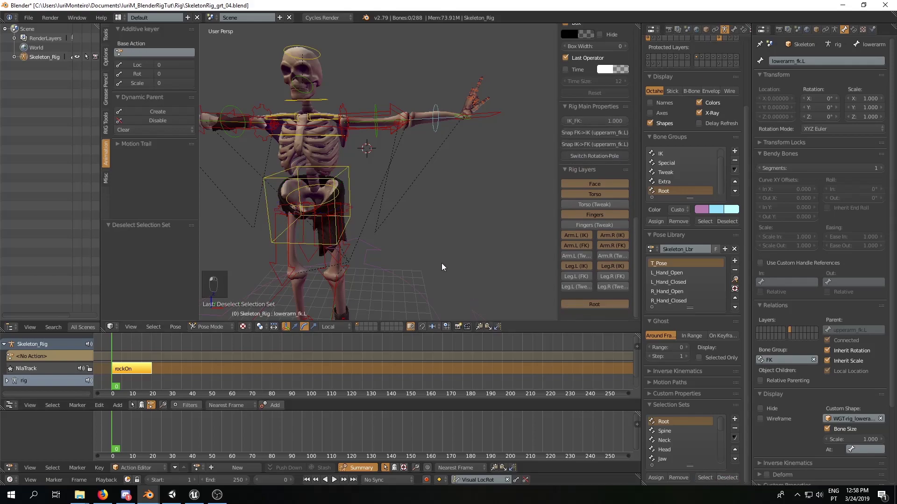